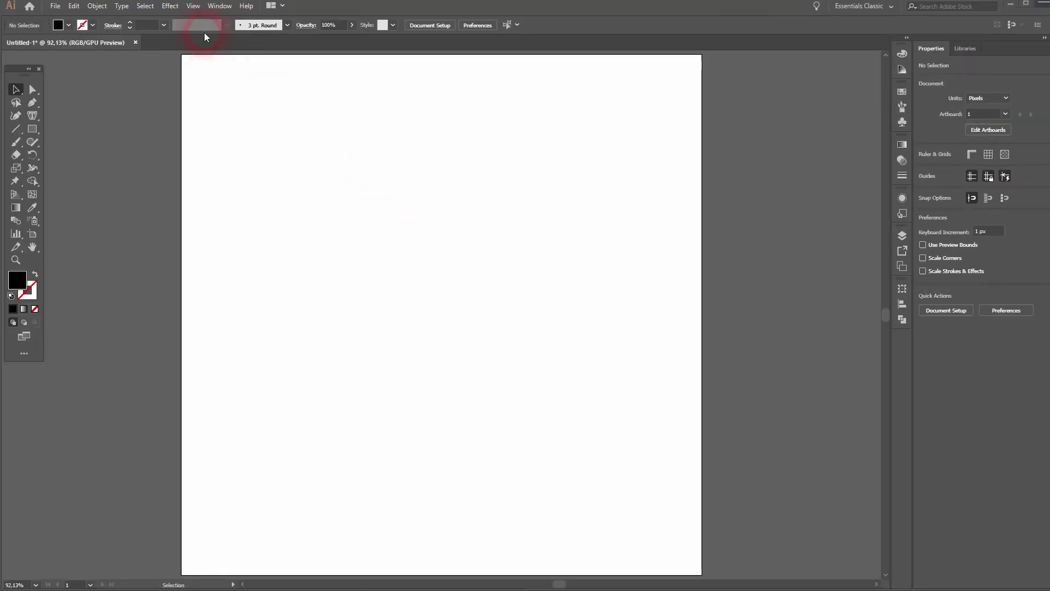
Draw a large circle and centre it horizontally and vertically on the artboard.
{"action": "left_click", "coordinate": [193, 6]}
{"action": "left_click", "coordinate": [168, 134]}
{"action": "left_click_drag", "start_coordinate": [30, 130], "coordinate": [87, 157]}
{"action": "left_click_drag", "start_coordinate": [377, 220], "coordinate": [591, 435]}
{"action": "left_click", "coordinate": [470, 24]}
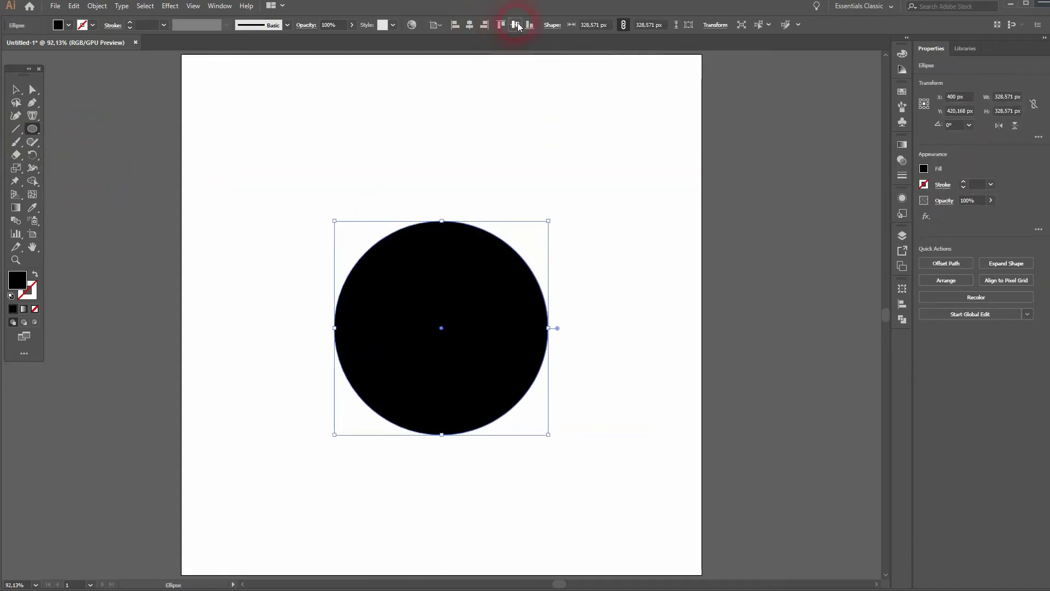
{"action": "left_click", "coordinate": [514, 24]}
Fill the circle with the warm yellow #F9BB3D via the Color Picker.
{"action": "left_click", "coordinate": [67, 24]}
{"action": "left_click", "coordinate": [50, 56]}
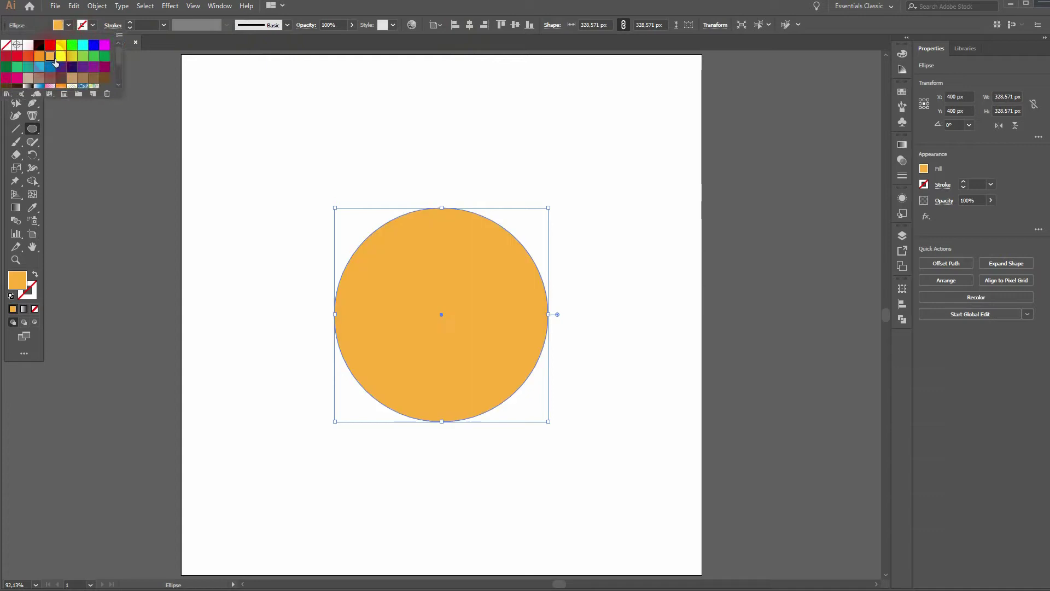
{"action": "double_click", "coordinate": [22, 280]}
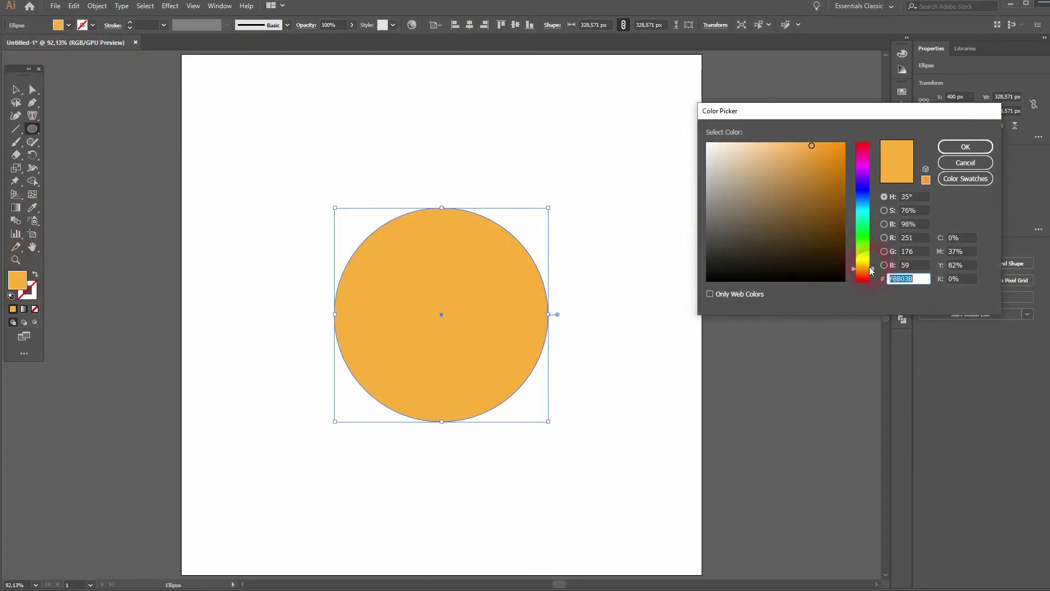
{"action": "left_click", "coordinate": [865, 267]}
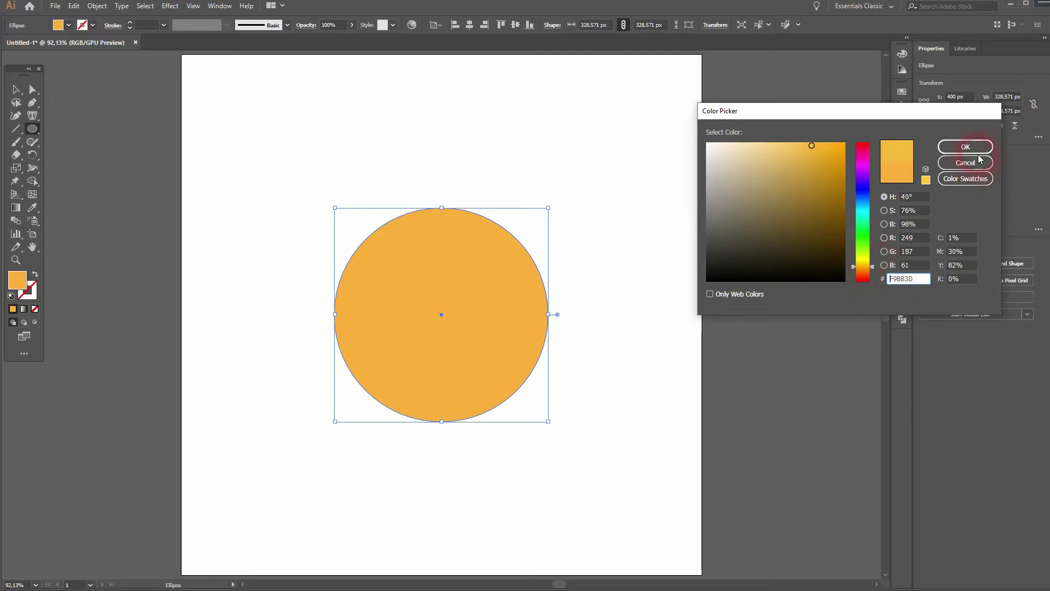
{"action": "left_click", "coordinate": [965, 147]}
Reselect the circle and re-centre it horizontally on the artboard.
{"action": "key", "text": "v"}
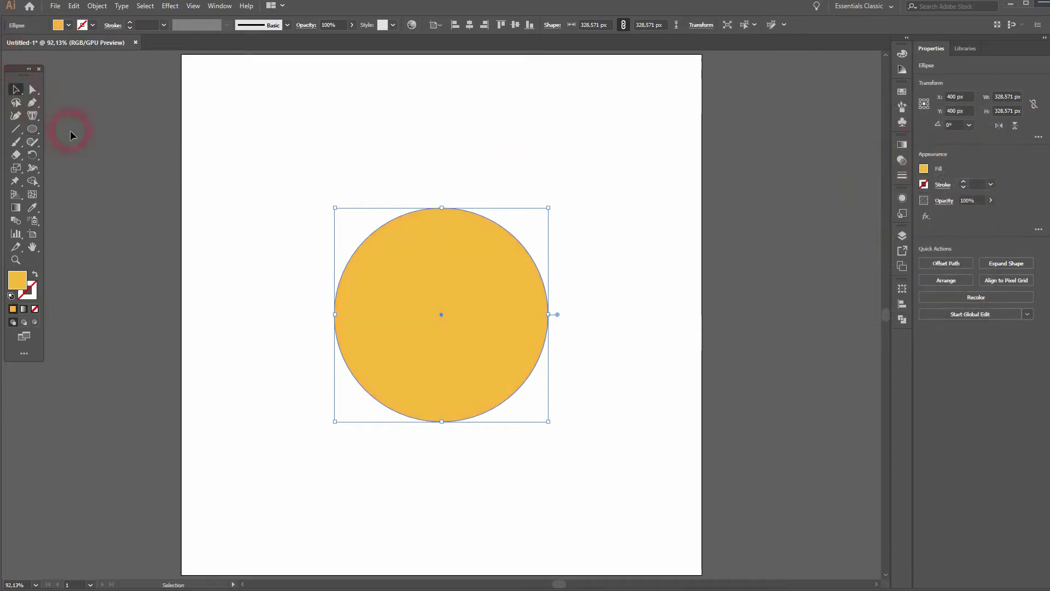
{"action": "left_click", "coordinate": [228, 248]}
{"action": "left_click", "coordinate": [499, 335]}
{"action": "left_click", "coordinate": [472, 27]}
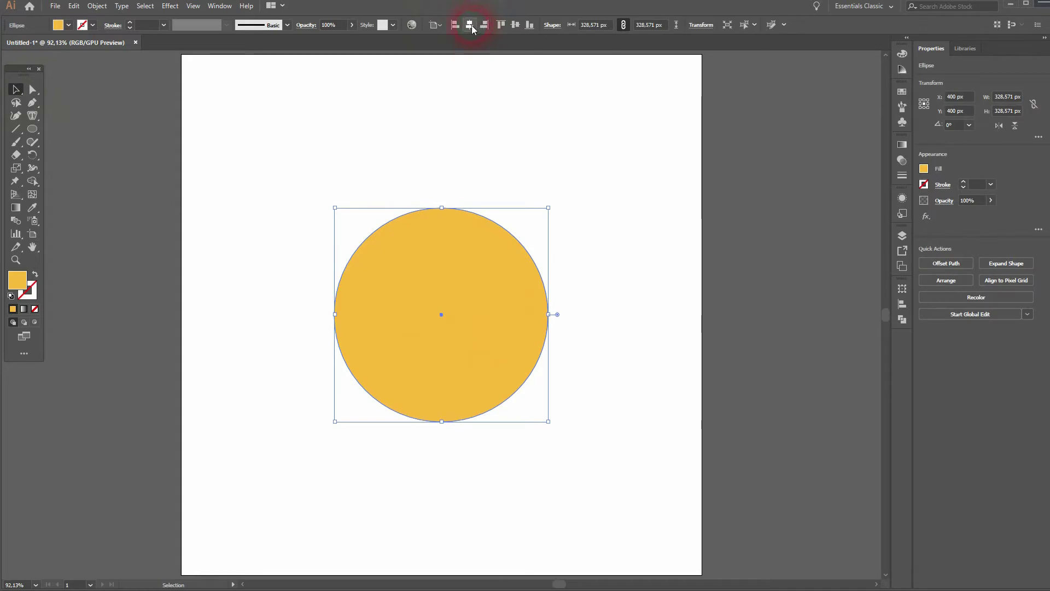
Set up the Line Segment tool with no fill and a black stroke.
{"action": "left_click", "coordinate": [537, 129]}
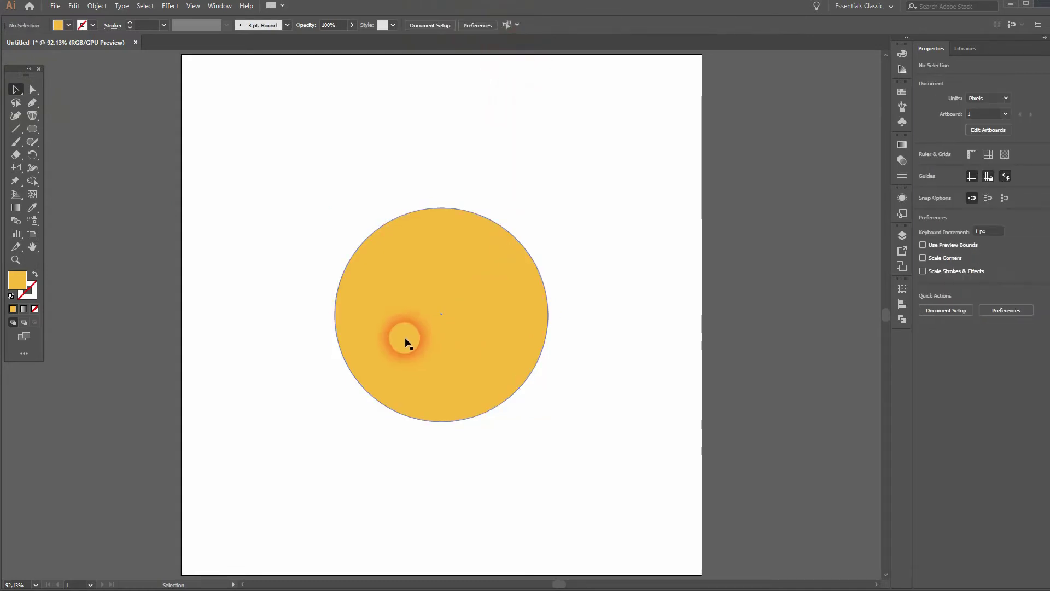
{"action": "left_click", "coordinate": [16, 129]}
{"action": "left_click", "coordinate": [80, 131]}
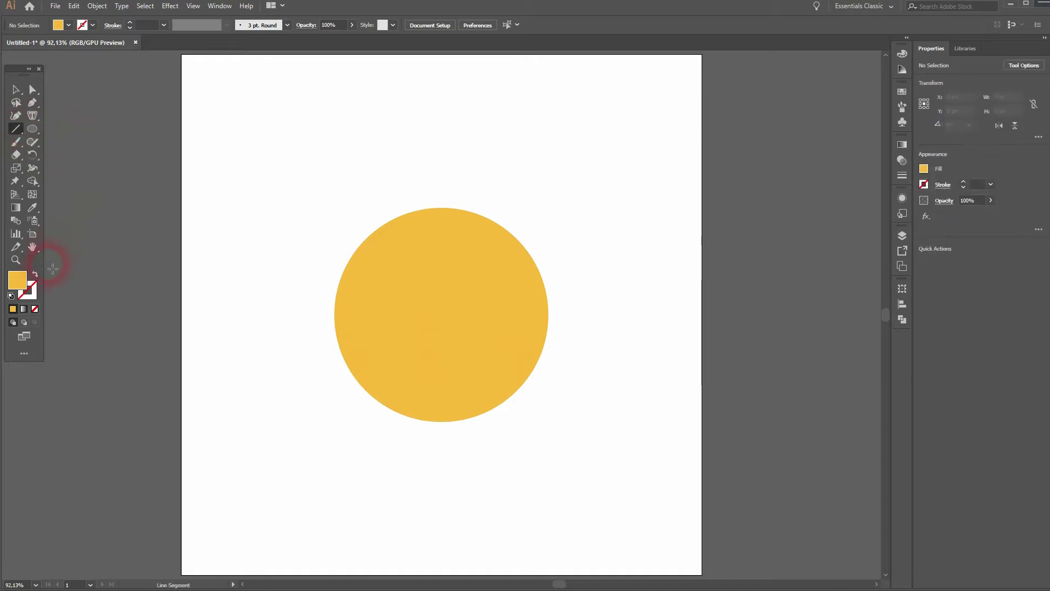
{"action": "left_click", "coordinate": [36, 274]}
{"action": "left_click", "coordinate": [91, 25]}
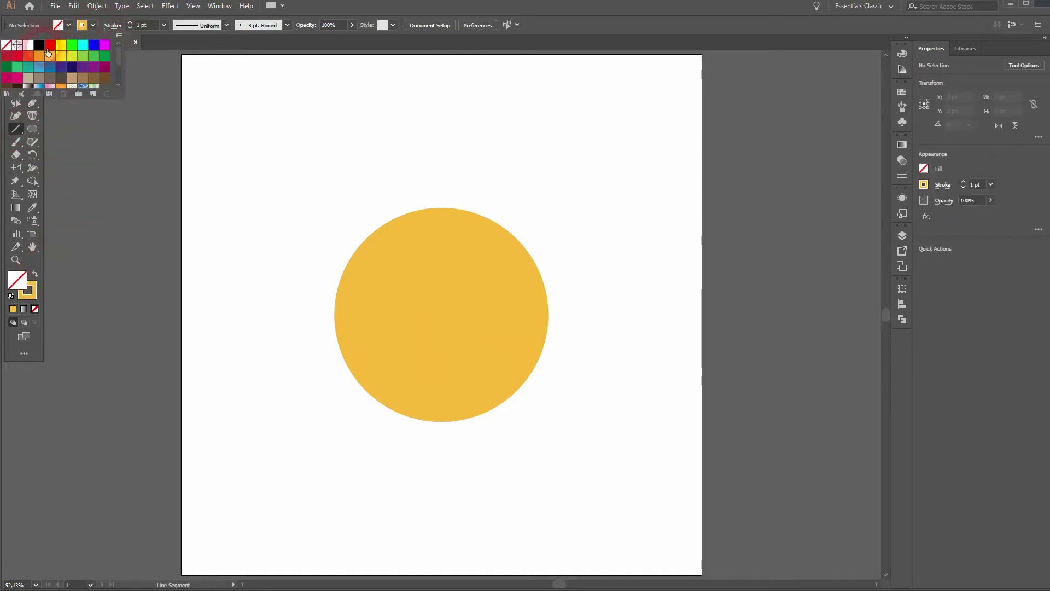
{"action": "left_click", "coordinate": [325, 337]}
Draw a horizontal line across the circle's lower half and centre it horizontally.
{"action": "left_click_drag", "start_coordinate": [380, 360], "coordinate": [509, 367]}
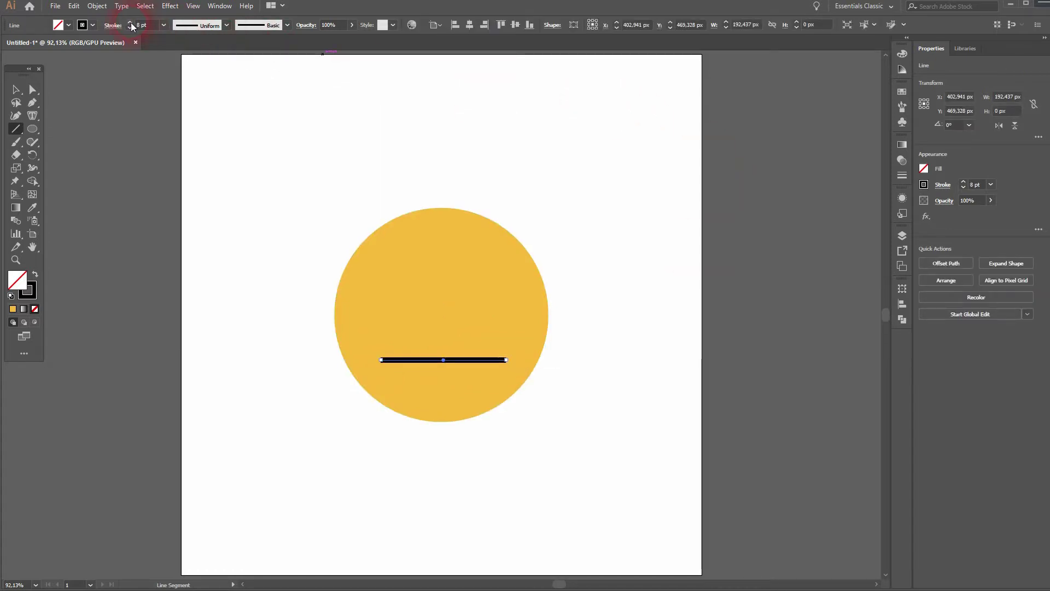
{"action": "left_click", "coordinate": [20, 91]}
{"action": "left_click", "coordinate": [254, 357]}
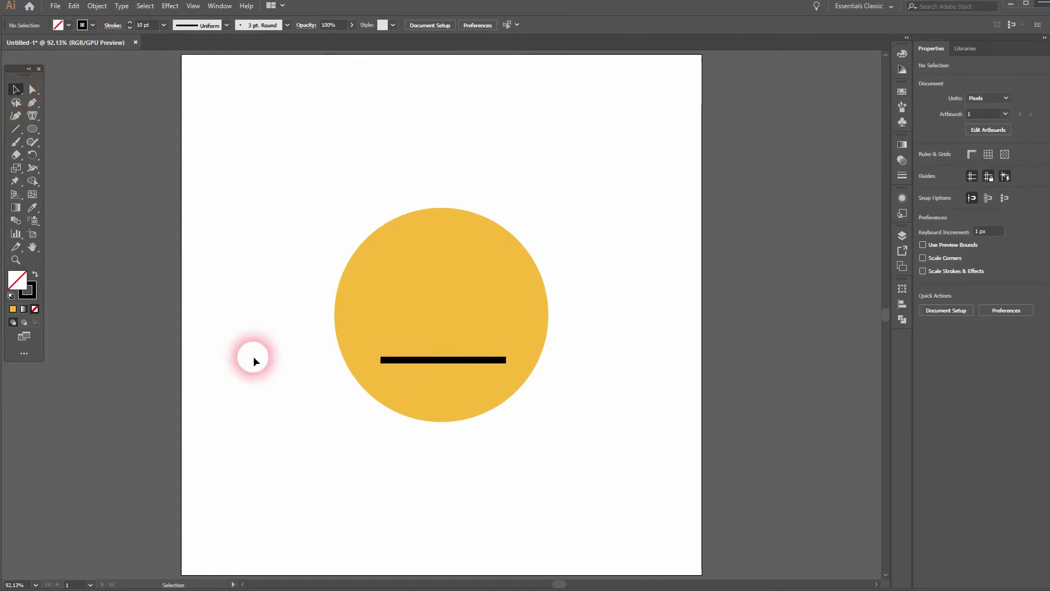
{"action": "left_click", "coordinate": [448, 362]}
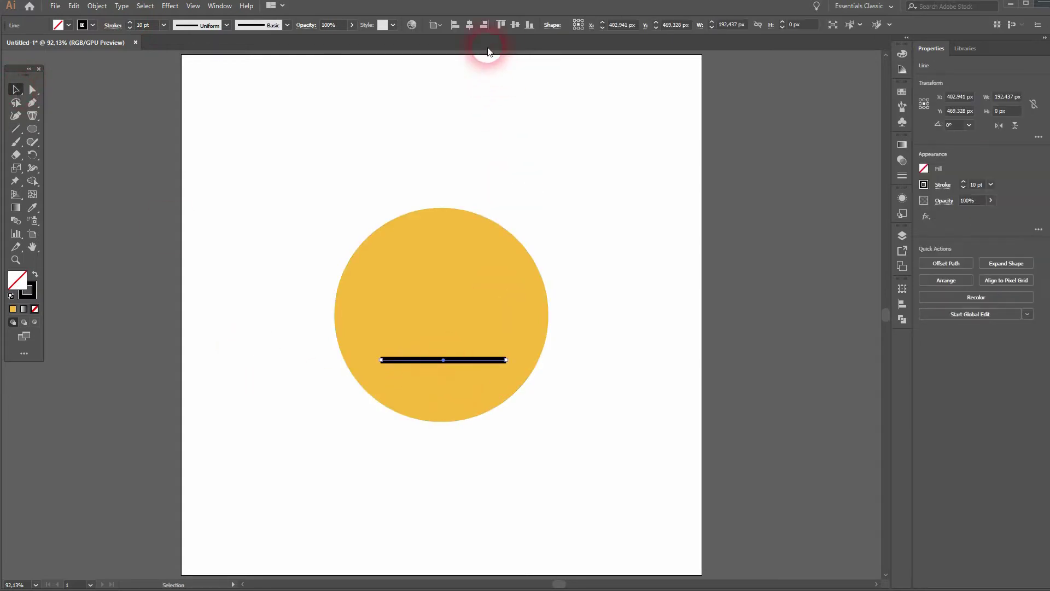
{"action": "left_click", "coordinate": [469, 25]}
Drag the line's midpoint down with the Anchor Point tool into a smile curve.
{"action": "left_click_drag", "start_coordinate": [32, 110], "coordinate": [87, 143]}
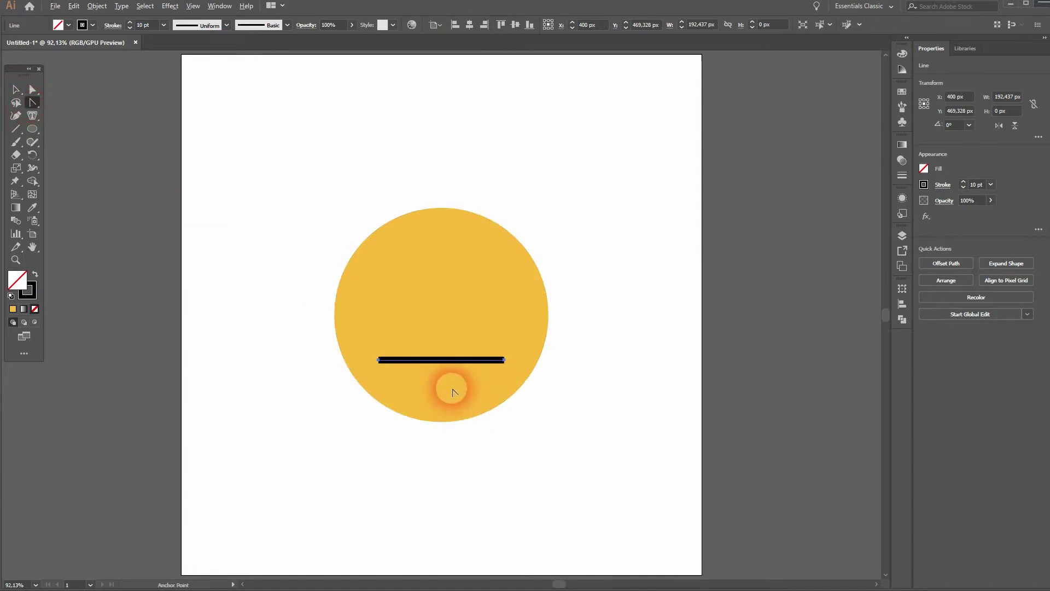
{"action": "scroll", "coordinate": [444, 380], "scroll_direction": "up", "scroll_amount": 2}
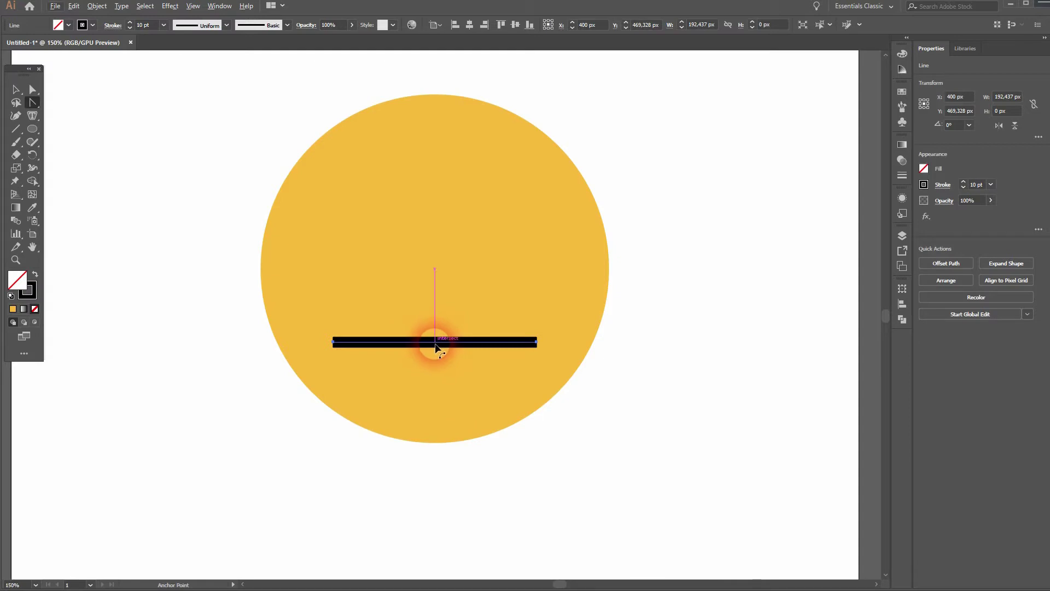
{"action": "left_click_drag", "start_coordinate": [436, 345], "coordinate": [435, 377]}
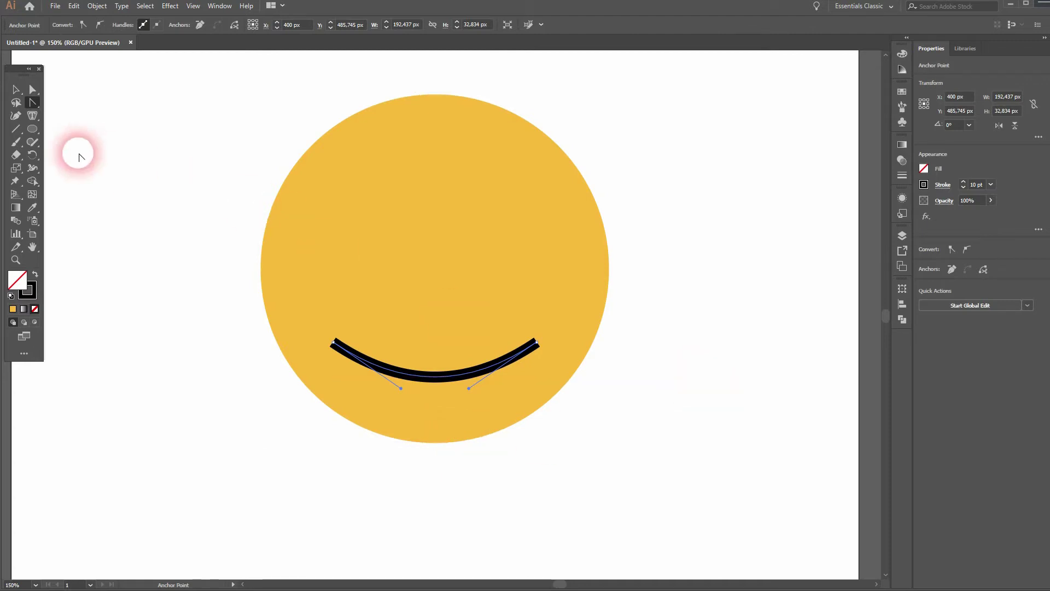
Widen the smile's centre to about 30.97 pt with the Width tool, then reselect it.
{"action": "mouse_move", "coordinate": [34, 166]}
{"action": "left_mouse_down"}
{"action": "mouse_move", "coordinate": [91, 182]}
{"action": "mouse_move", "coordinate": [84, 169]}
{"action": "left_mouse_up"}
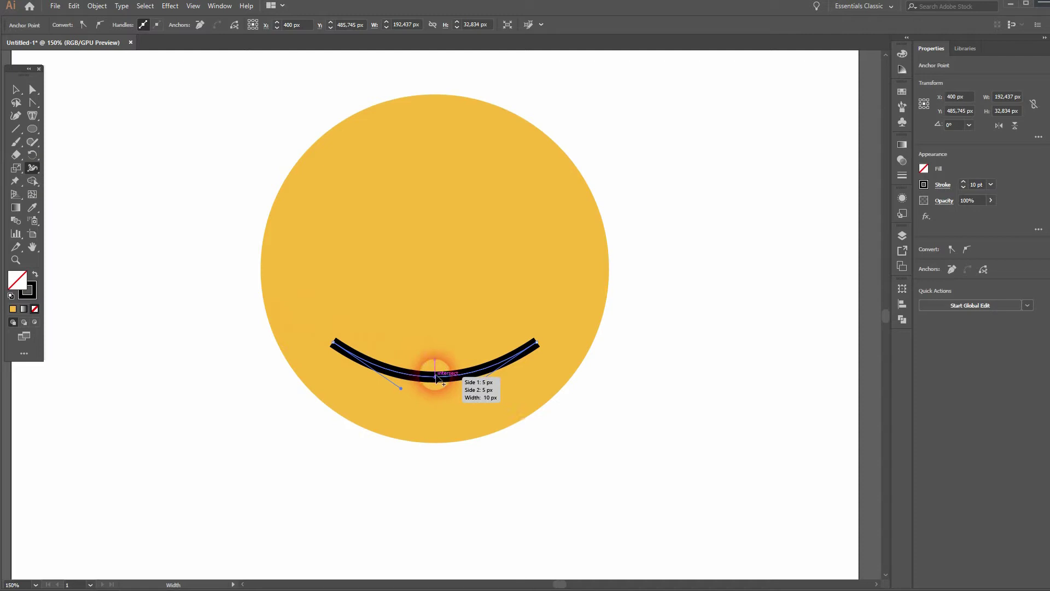
{"action": "left_click_drag", "start_coordinate": [435, 375], "coordinate": [435, 358]}
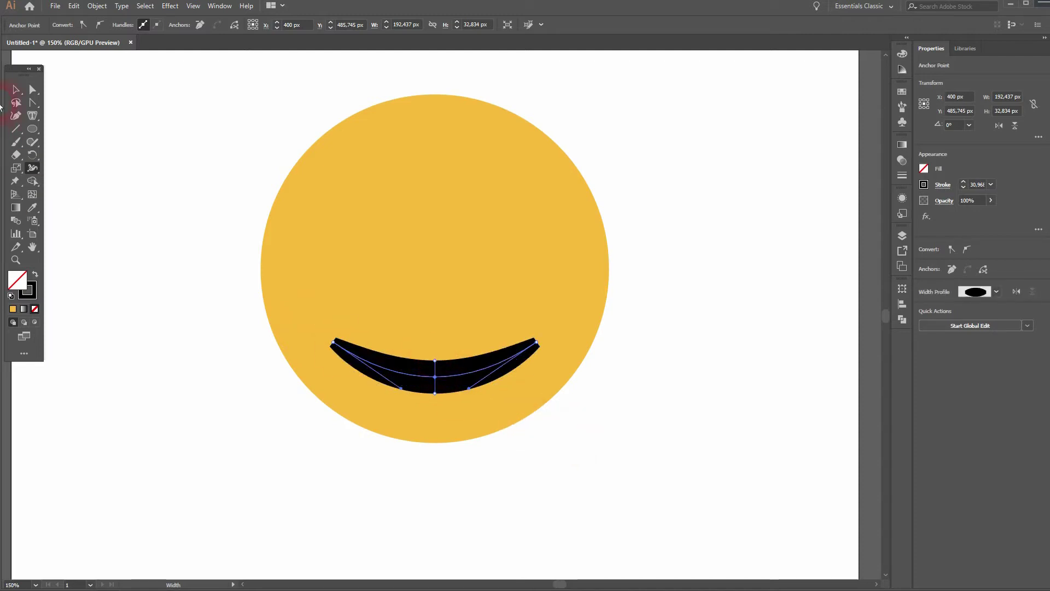
{"action": "left_click", "coordinate": [16, 91]}
{"action": "left_click", "coordinate": [176, 303]}
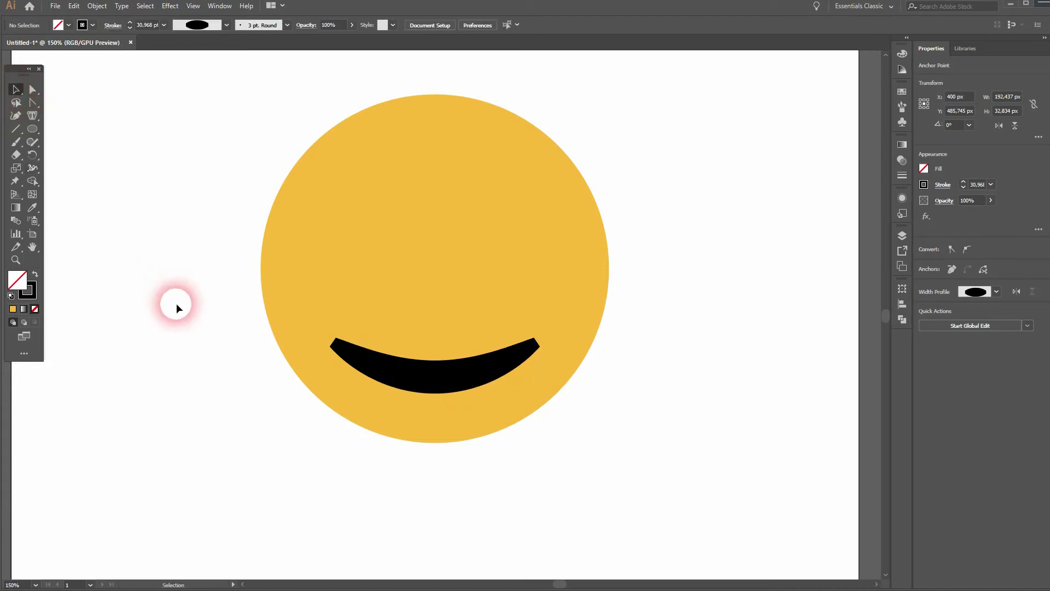
{"action": "scroll", "coordinate": [537, 351], "scroll_direction": "up", "scroll_amount": 3}
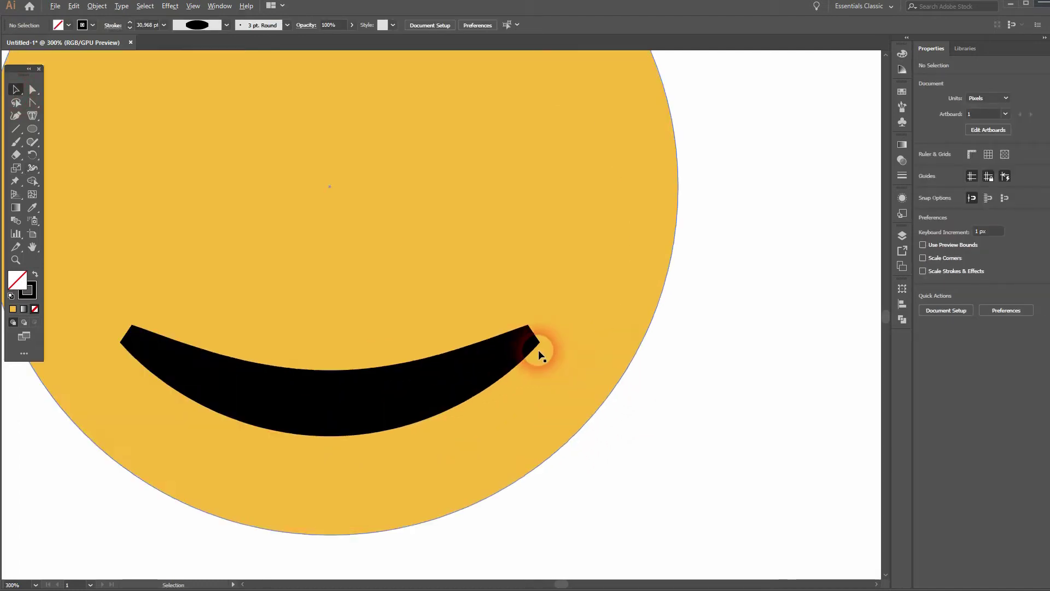
{"action": "left_click", "coordinate": [363, 391]}
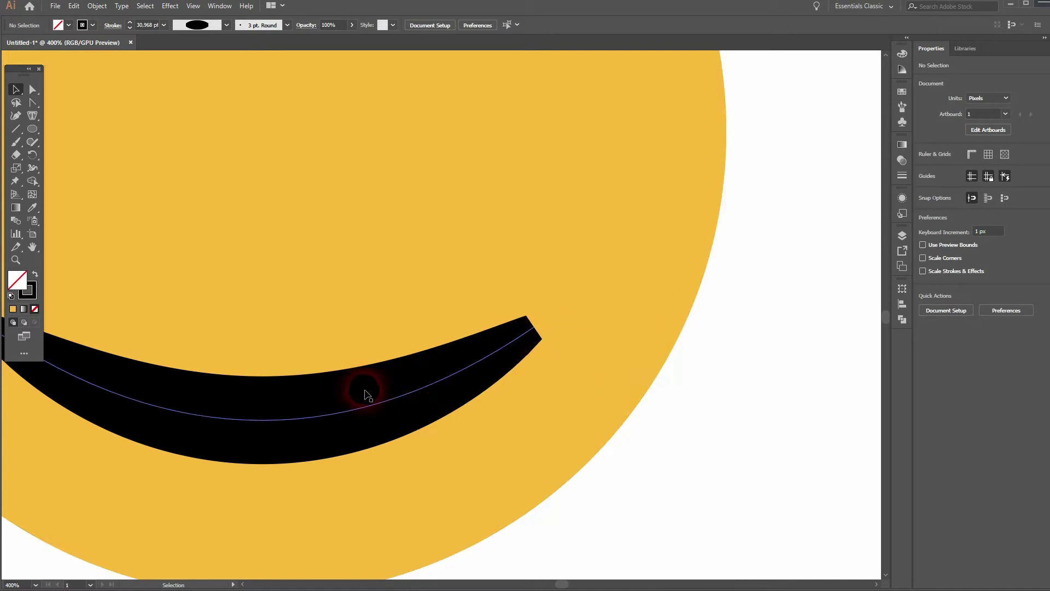
Adjust the smile's settings in the Stroke panel, giving it rounded ends.
{"action": "left_click_drag", "start_coordinate": [338, 317], "coordinate": [534, 310]}
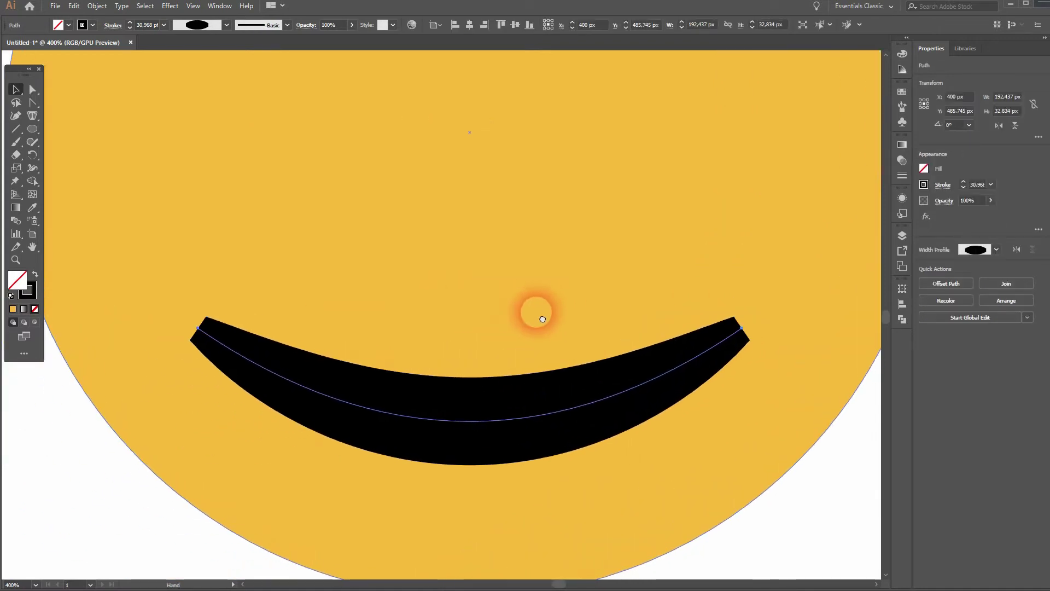
{"action": "left_click", "coordinate": [193, 6]}
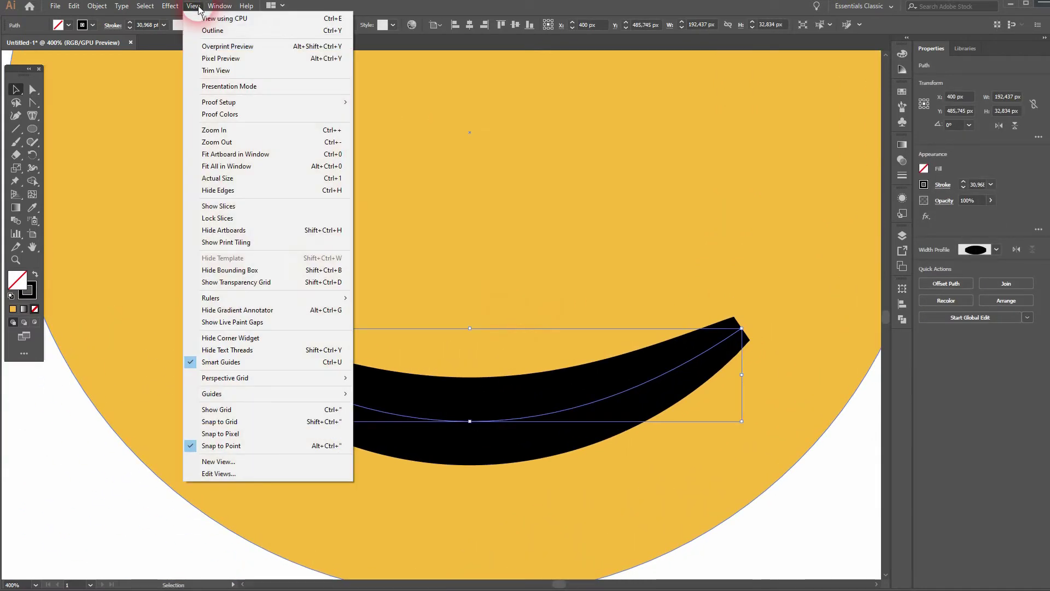
{"action": "left_click", "coordinate": [193, 6]}
{"action": "left_click", "coordinate": [220, 6]}
{"action": "left_click", "coordinate": [342, 443]}
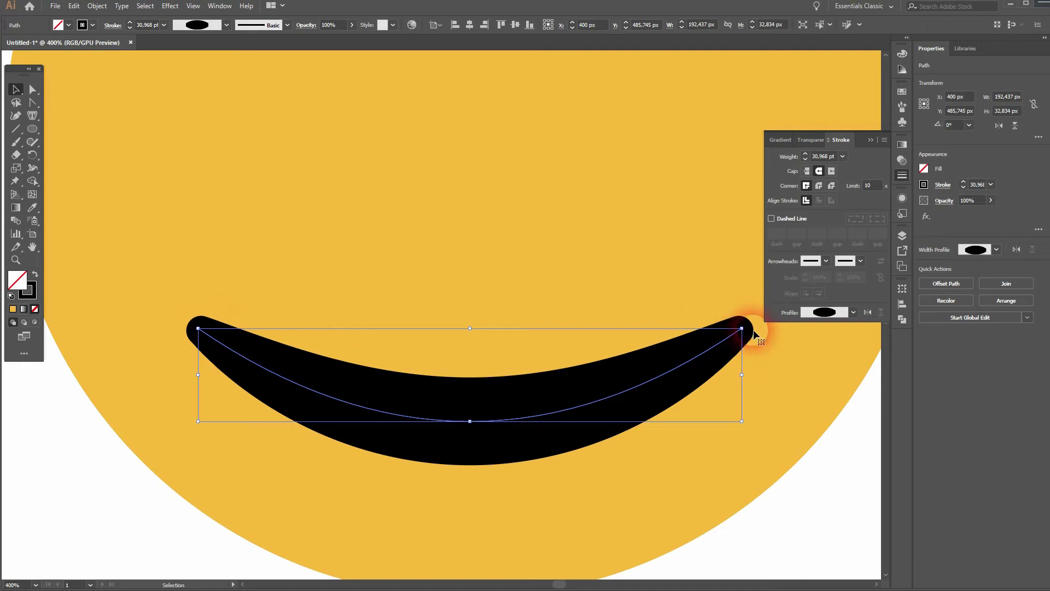
{"action": "left_click", "coordinate": [871, 141]}
{"action": "left_click", "coordinate": [855, 459]}
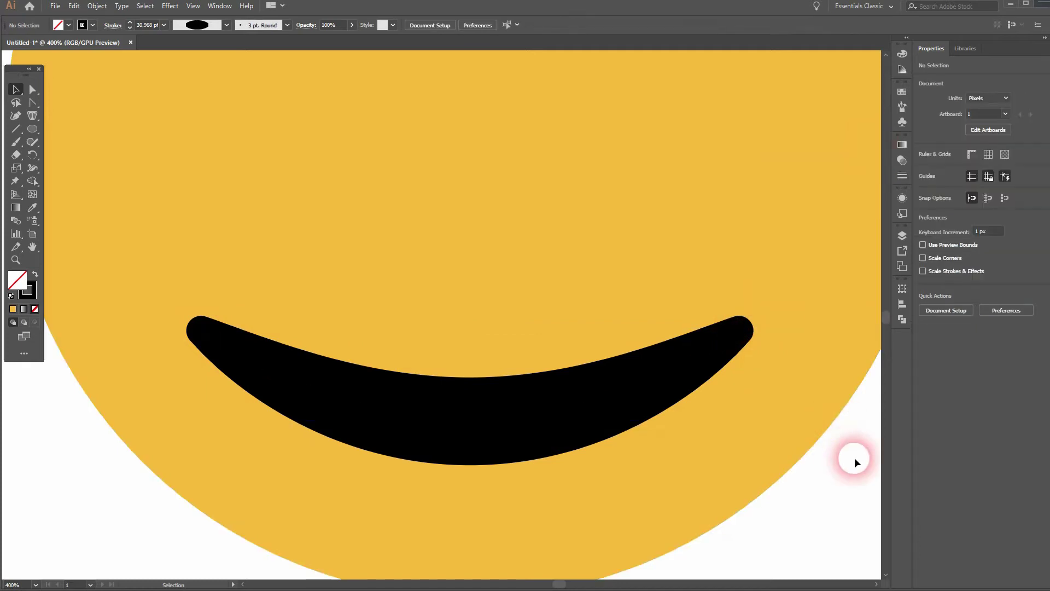
Change the smile's stroke colour from black to a dark grey swatch.
{"action": "key", "text": "ctrl+0"}
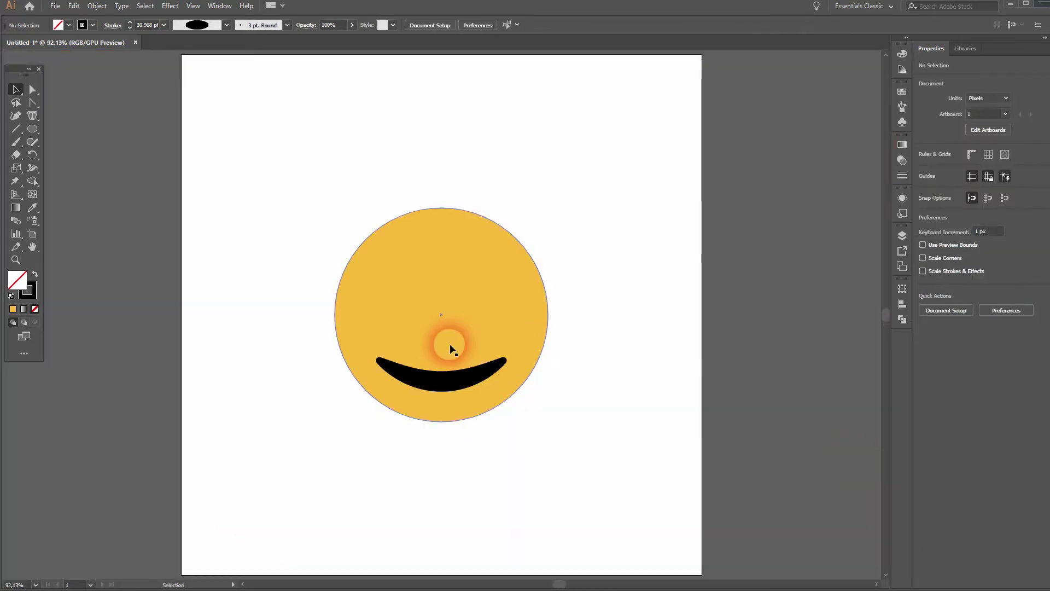
{"action": "left_click", "coordinate": [435, 374]}
{"action": "left_click", "coordinate": [93, 25]}
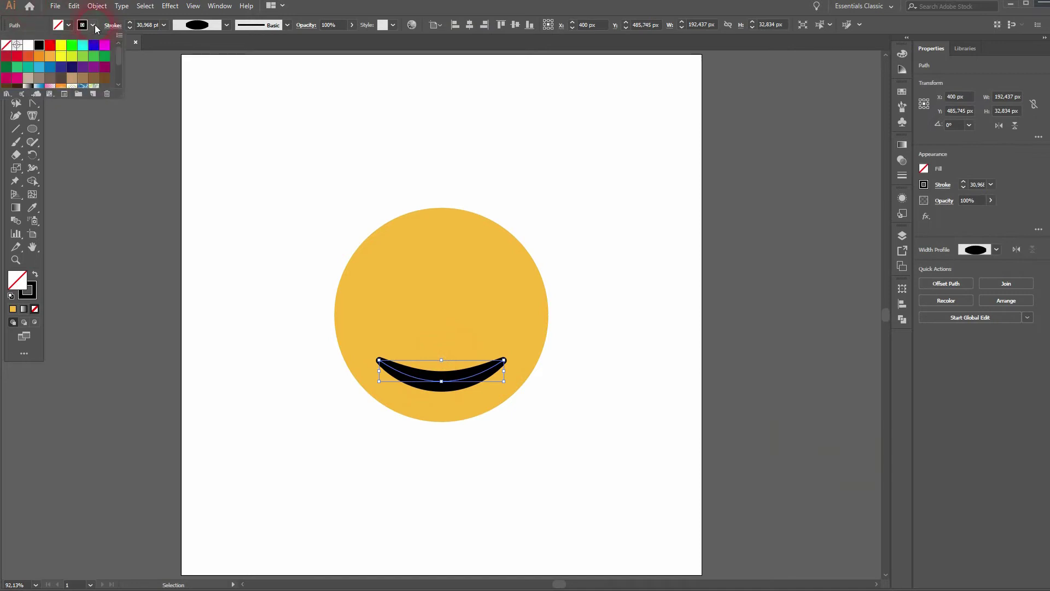
{"action": "scroll", "coordinate": [71, 68], "scroll_direction": "down", "scroll_amount": 3}
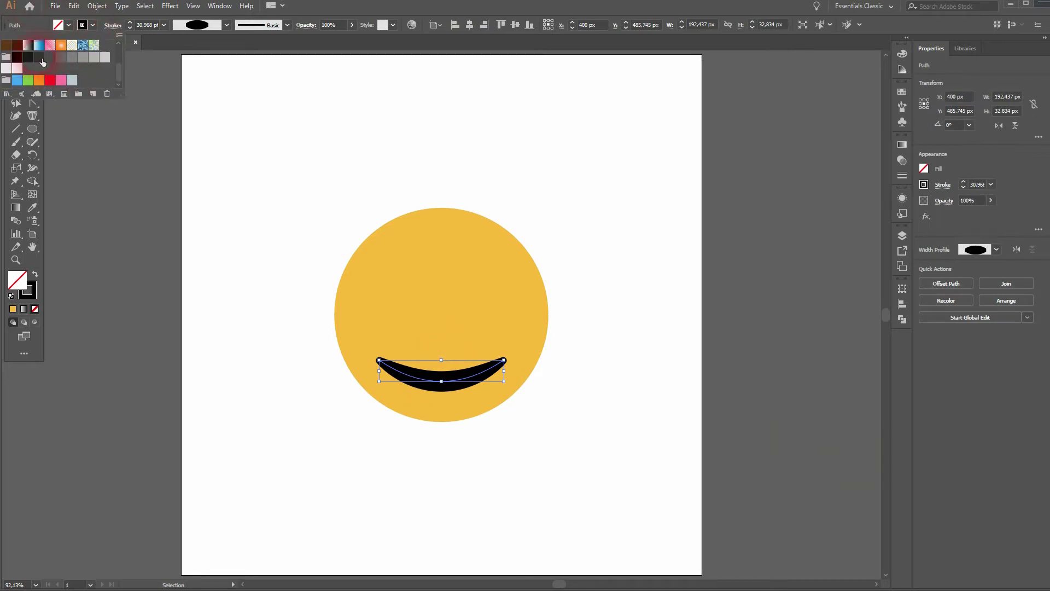
{"action": "left_click", "coordinate": [41, 57]}
{"action": "left_click", "coordinate": [383, 408]}
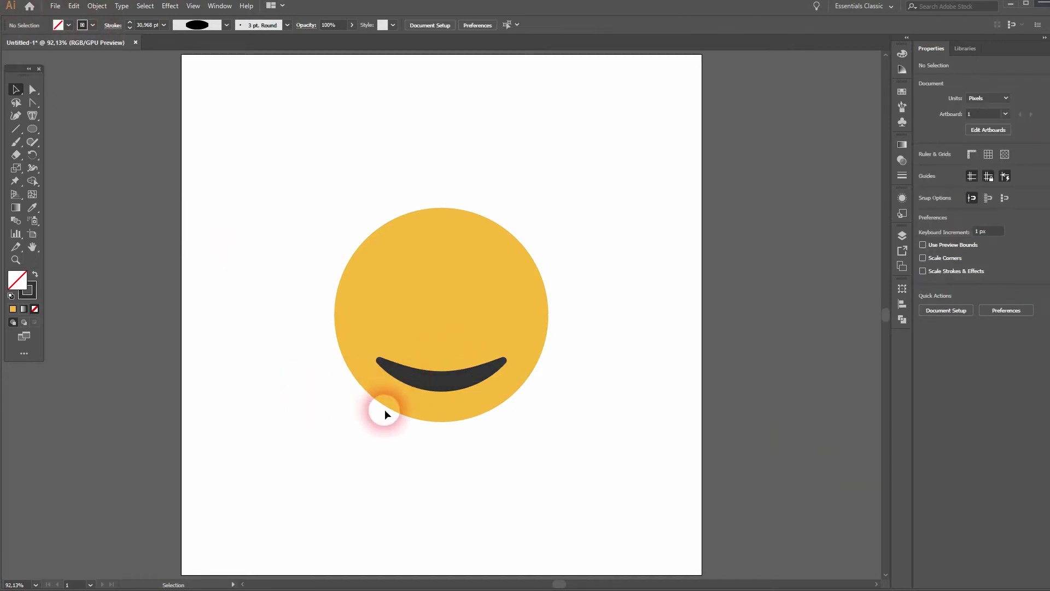
{"action": "scroll", "coordinate": [409, 357], "scroll_direction": "up", "scroll_amount": 3}
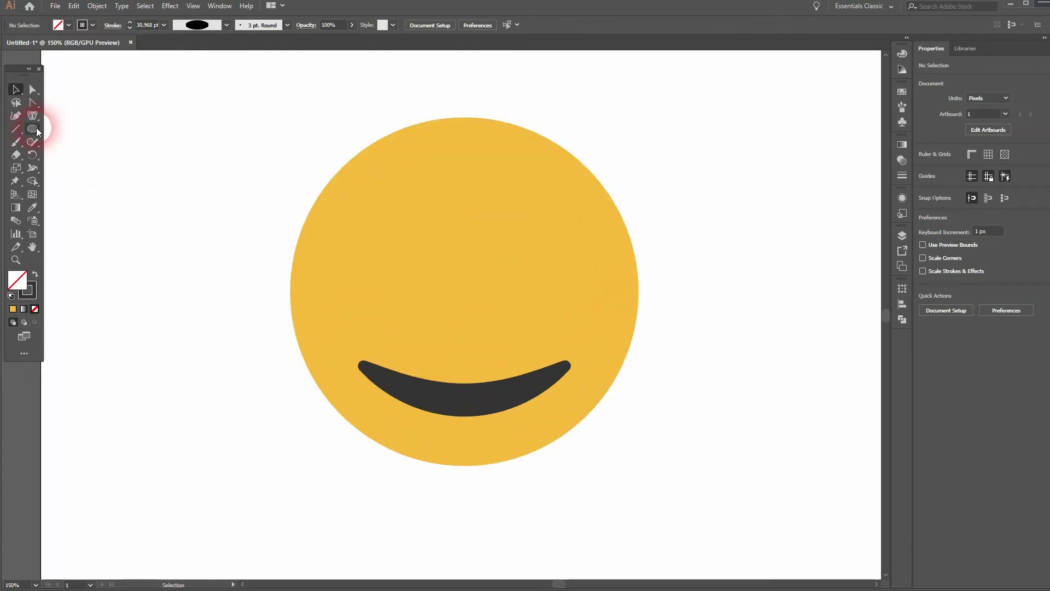
Draw a filled rectangle over the face's upper left and Alt-drag a copy to its right.
{"action": "left_click_drag", "start_coordinate": [36, 127], "coordinate": [73, 126]}
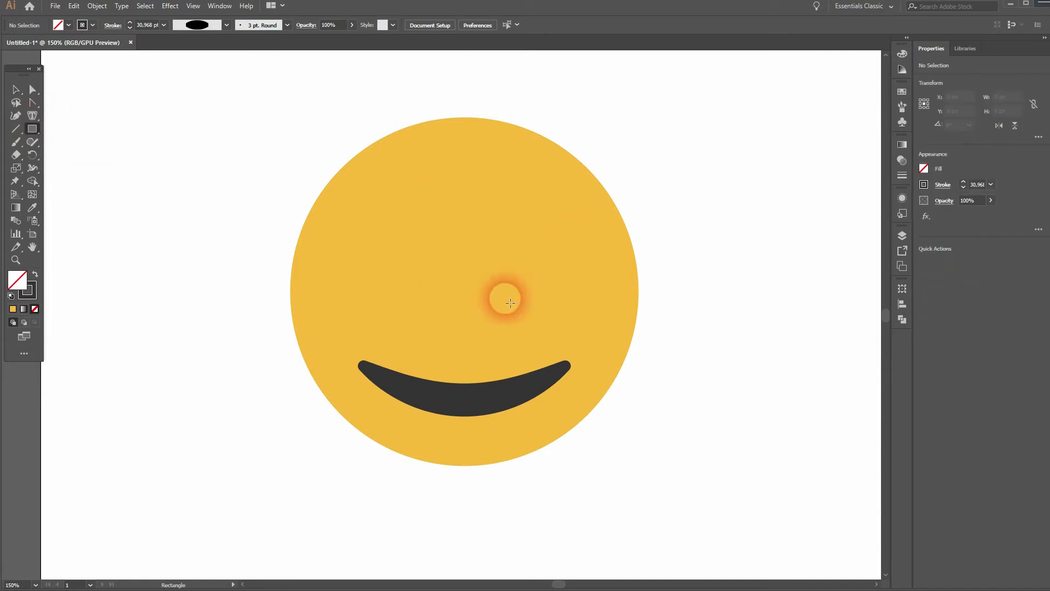
{"action": "mouse_move", "coordinate": [352, 186]}
{"action": "left_mouse_down"}
{"action": "mouse_move", "coordinate": [439, 283]}
{"action": "mouse_move", "coordinate": [470, 284]}
{"action": "left_mouse_up"}
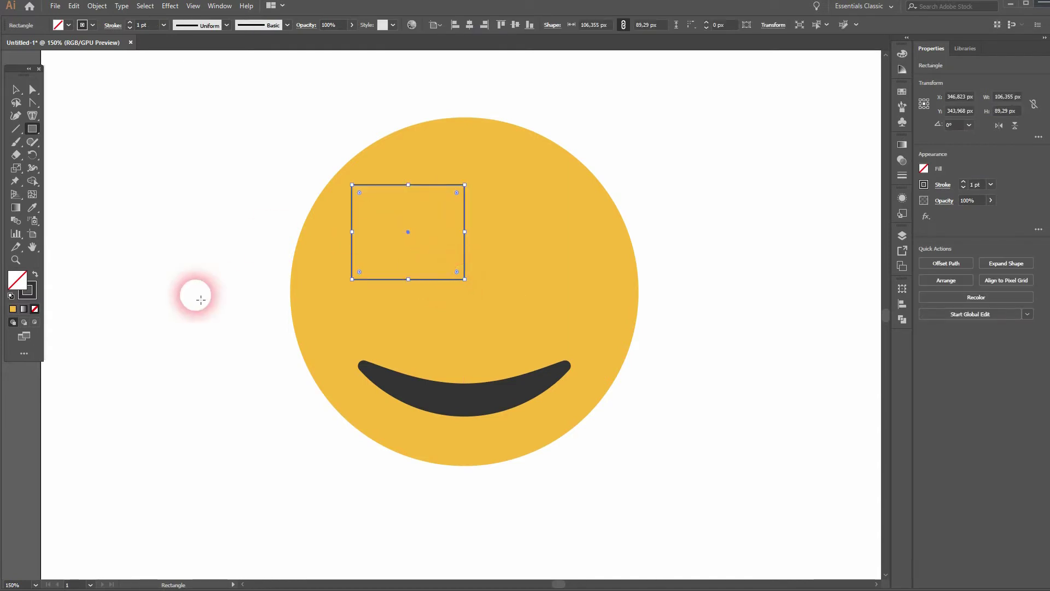
{"action": "left_click", "coordinate": [39, 275]}
{"action": "left_click", "coordinate": [16, 90]}
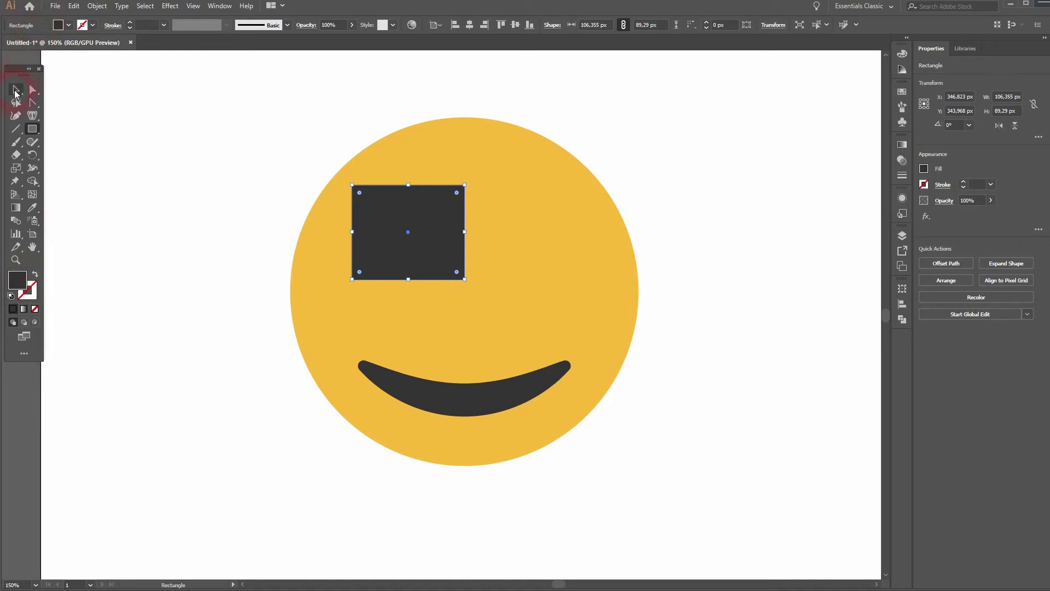
{"action": "left_click_drag", "start_coordinate": [441, 236], "coordinate": [588, 236]}
Make both rectangles black, group them, and centre the group horizontally.
{"action": "left_click", "coordinate": [427, 237], "text": "shift"}
{"action": "left_click", "coordinate": [69, 29]}
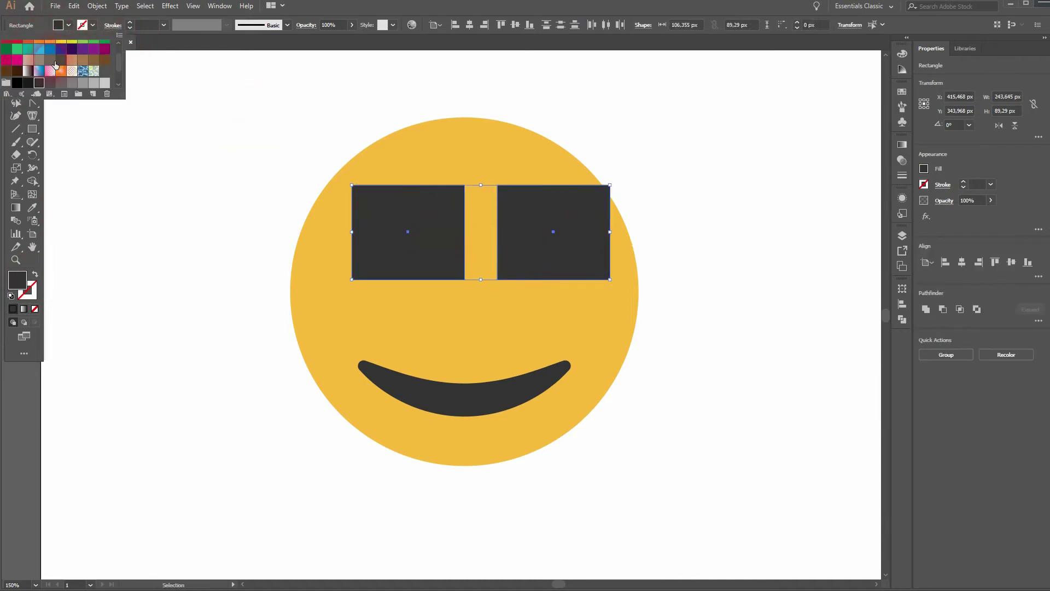
{"action": "left_click", "coordinate": [41, 47]}
{"action": "key", "text": "Escape"}
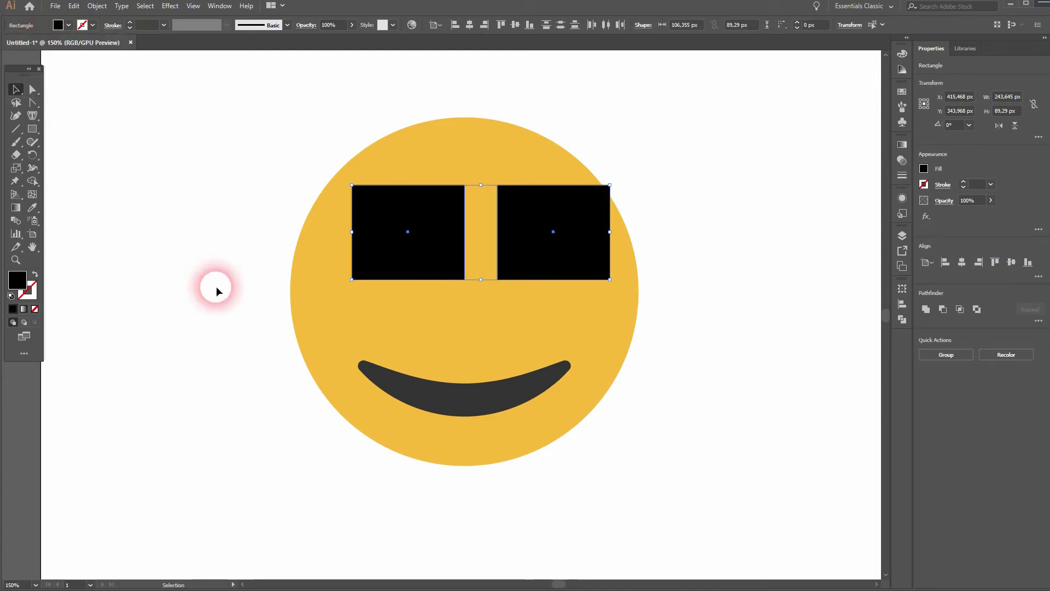
{"action": "right_click", "coordinate": [557, 223]}
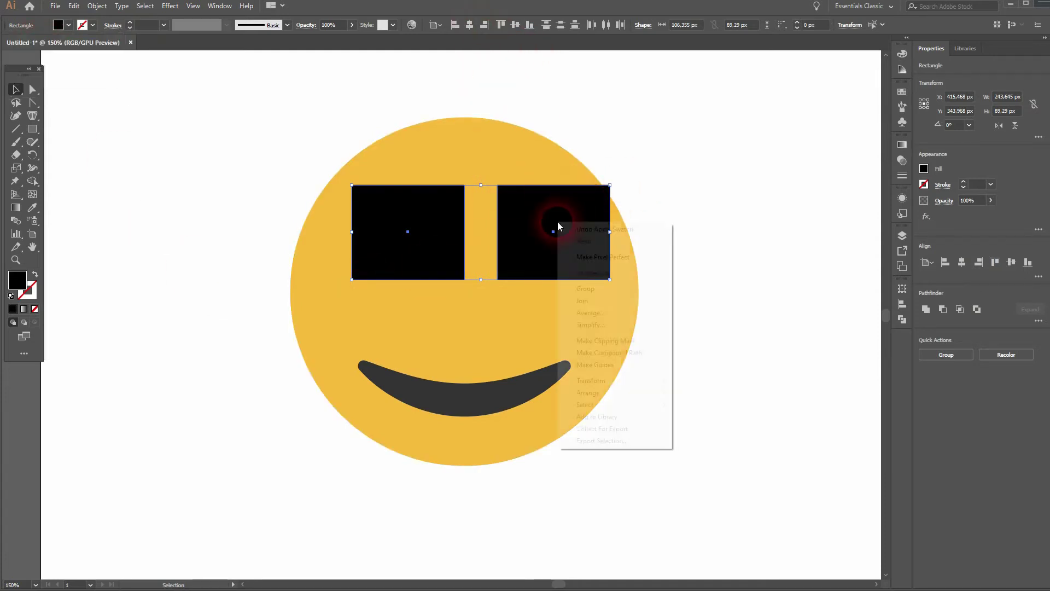
{"action": "left_click", "coordinate": [604, 288]}
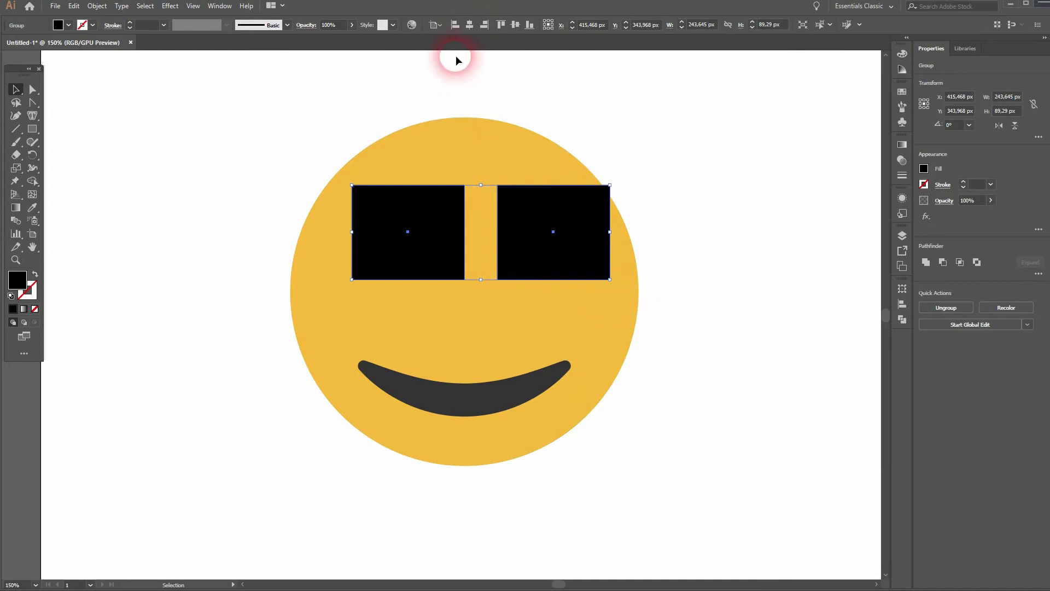
{"action": "left_click", "coordinate": [470, 25]}
{"action": "left_click", "coordinate": [706, 334]}
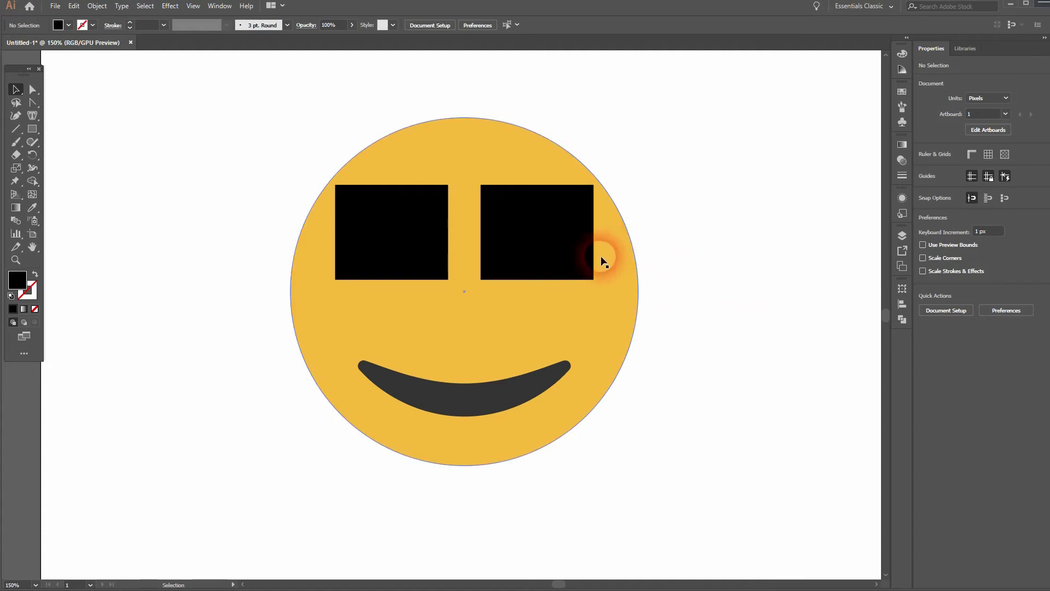
Reselect the grouped rectangles with the Selection tool.
{"action": "left_click", "coordinate": [76, 113]}
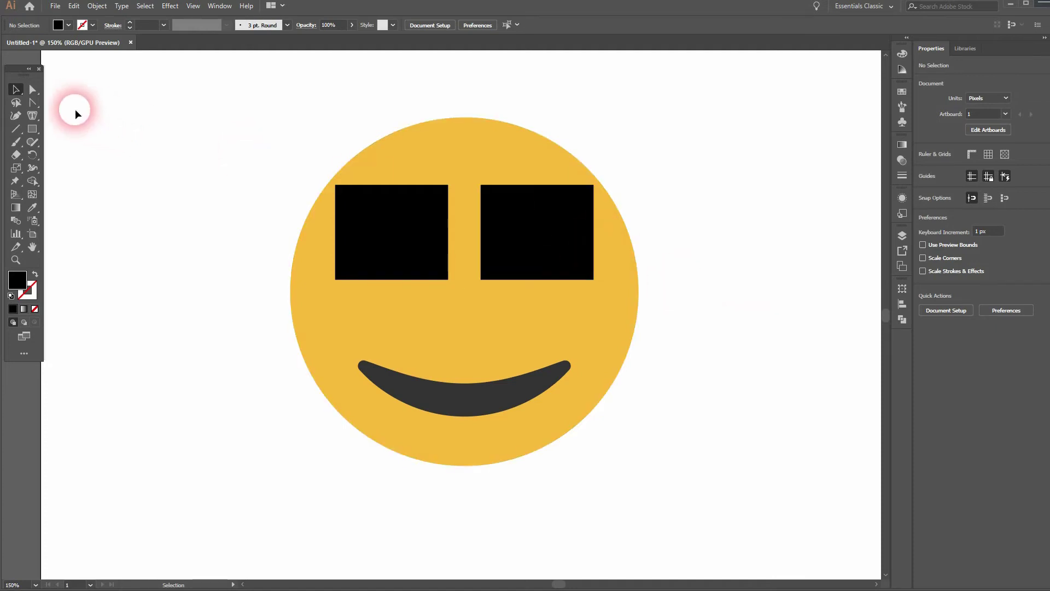
{"action": "left_click", "coordinate": [36, 90]}
{"action": "left_click", "coordinate": [15, 89]}
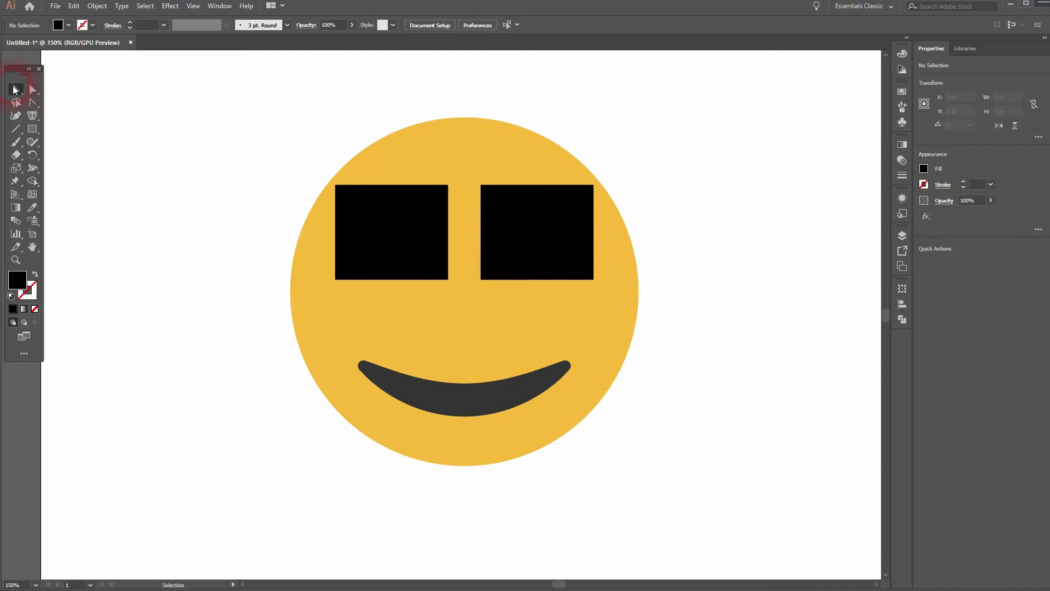
{"action": "left_click", "coordinate": [190, 266]}
{"action": "left_click", "coordinate": [509, 249]}
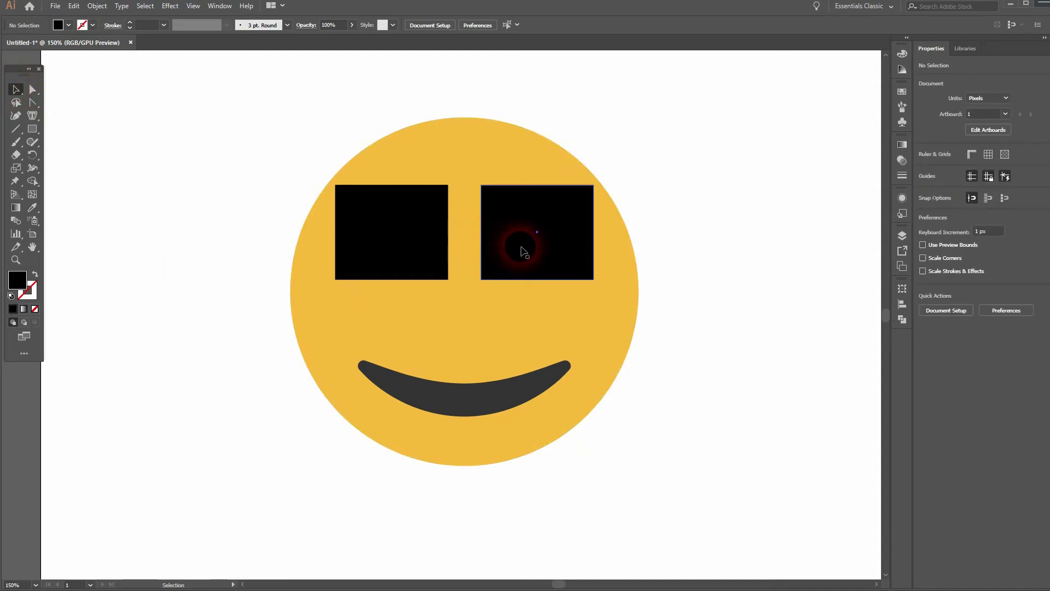
Ungroup the rectangles and delete the right one.
{"action": "right_click", "coordinate": [523, 251]}
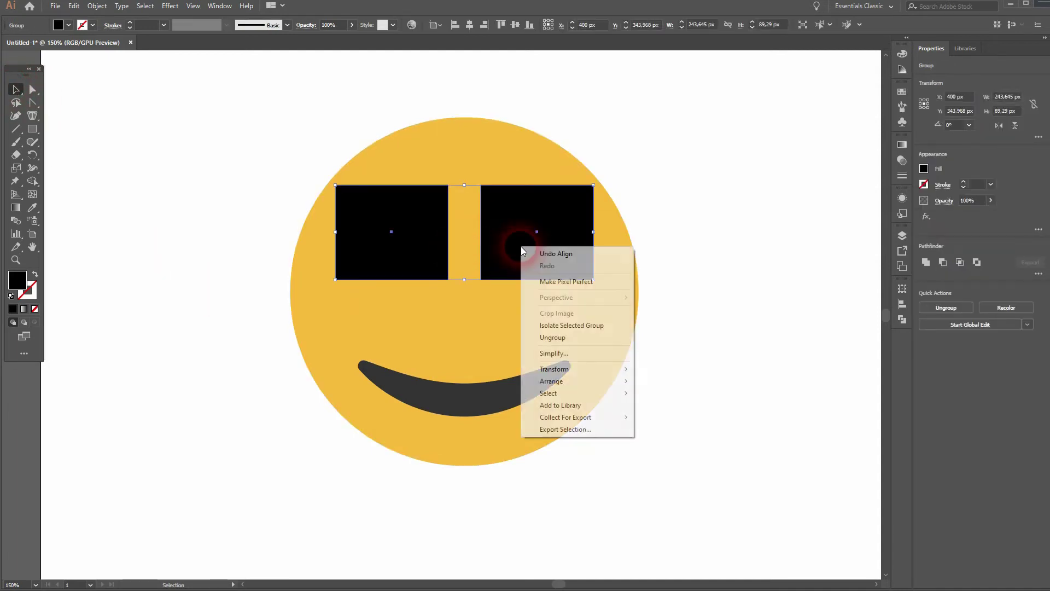
{"action": "left_click", "coordinate": [586, 335]}
{"action": "left_click", "coordinate": [567, 249]}
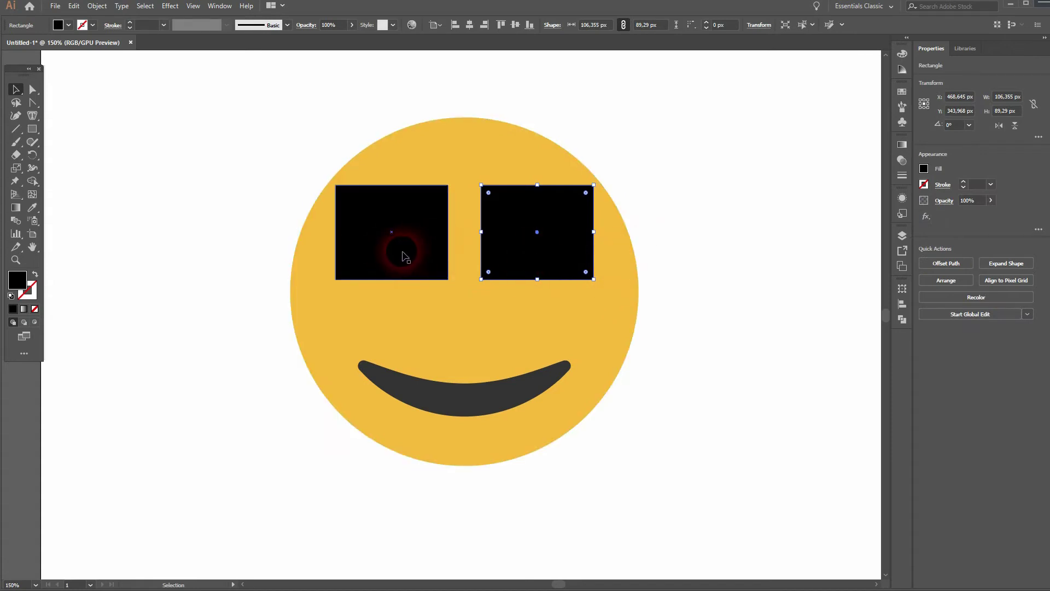
{"action": "key", "text": "Delete"}
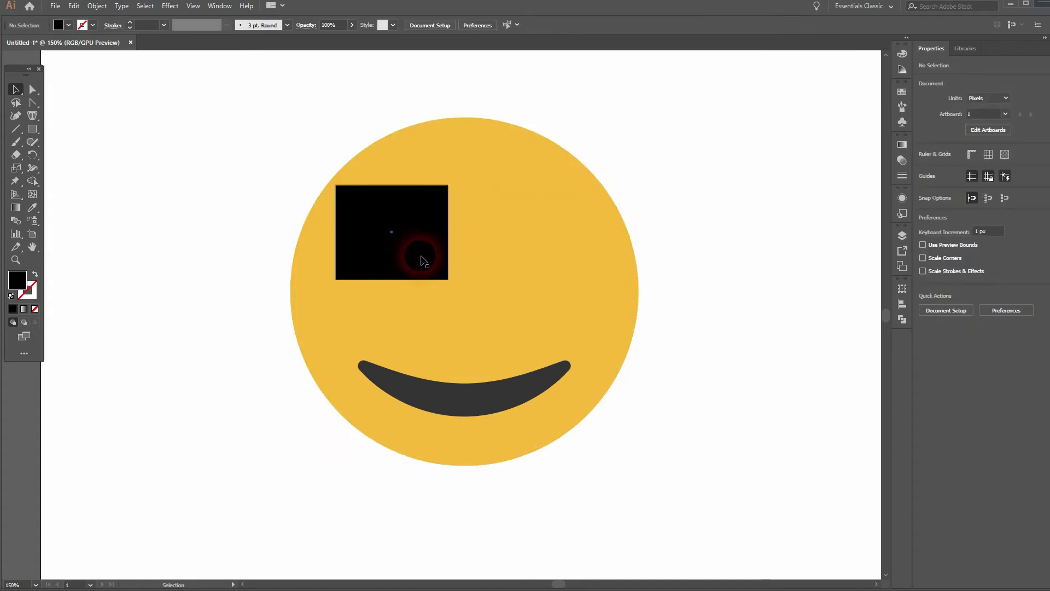
Round the left rectangle's bottom-right and bottom-left corners with Direct Selection corner widgets.
{"action": "left_click", "coordinate": [30, 90]}
{"action": "left_click", "coordinate": [449, 280]}
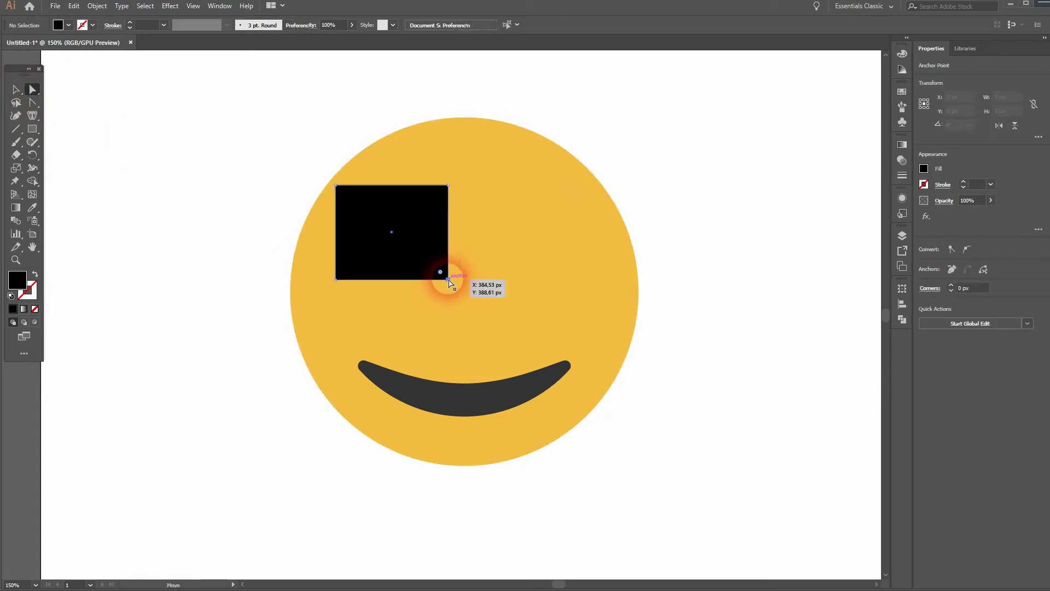
{"action": "left_click_drag", "start_coordinate": [440, 272], "coordinate": [408, 254]}
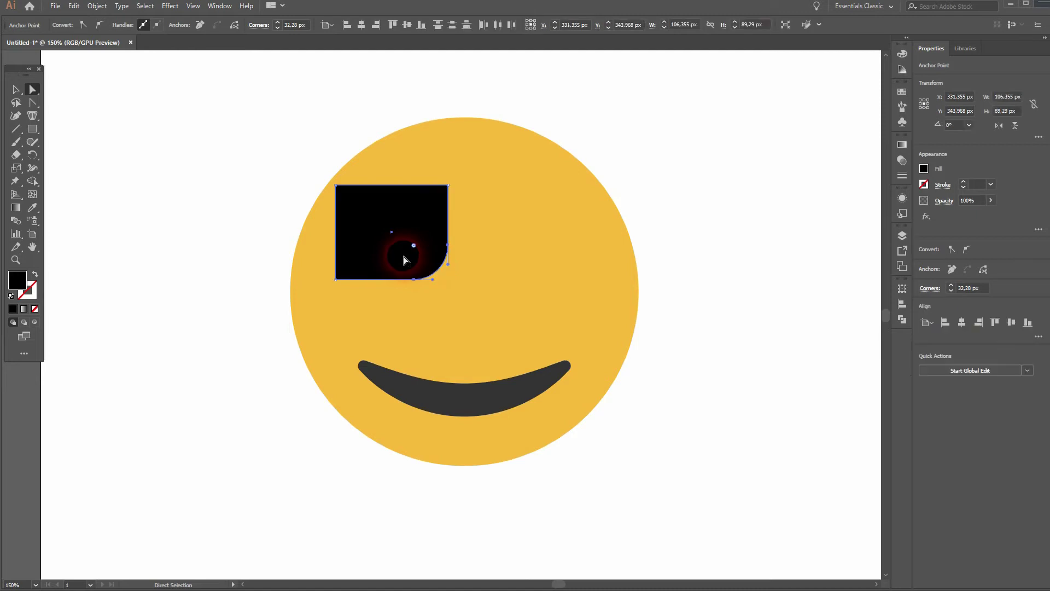
{"action": "left_click_drag", "start_coordinate": [336, 279], "coordinate": [351, 270]}
{"action": "left_click", "coordinate": [336, 277]}
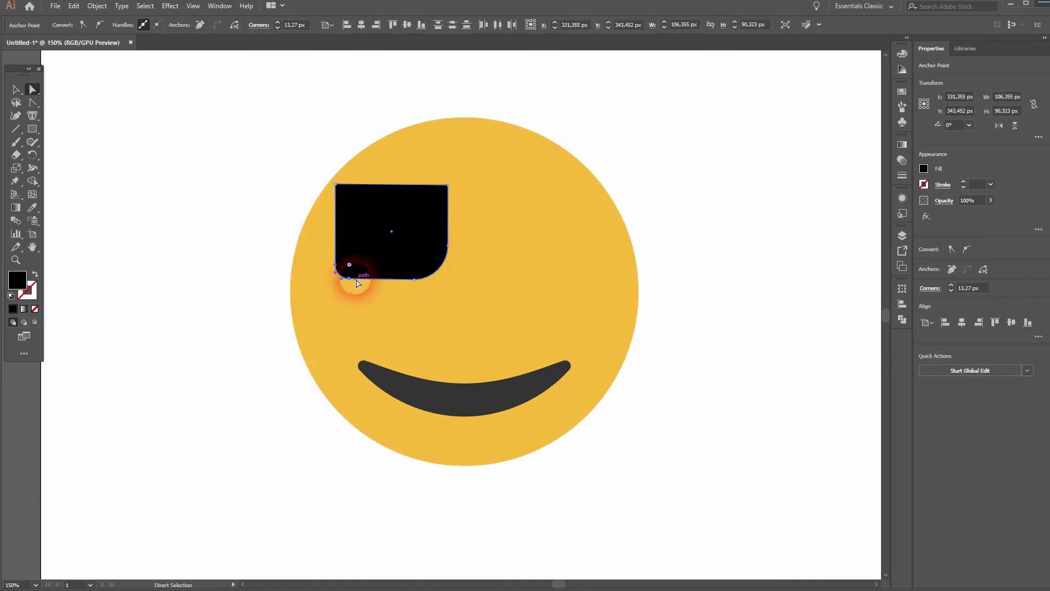
{"action": "left_click", "coordinate": [235, 303]}
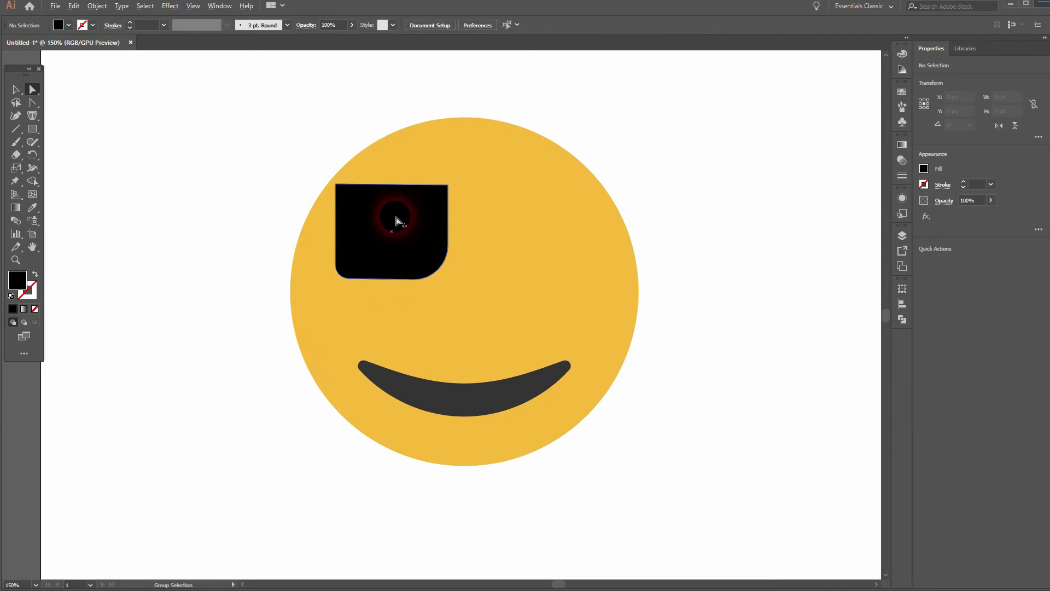
Start a Pen path at the lens's lower-left corner, adding a point near its top-left corner.
{"action": "scroll", "coordinate": [399, 221], "scroll_direction": "up", "scroll_amount": 1}
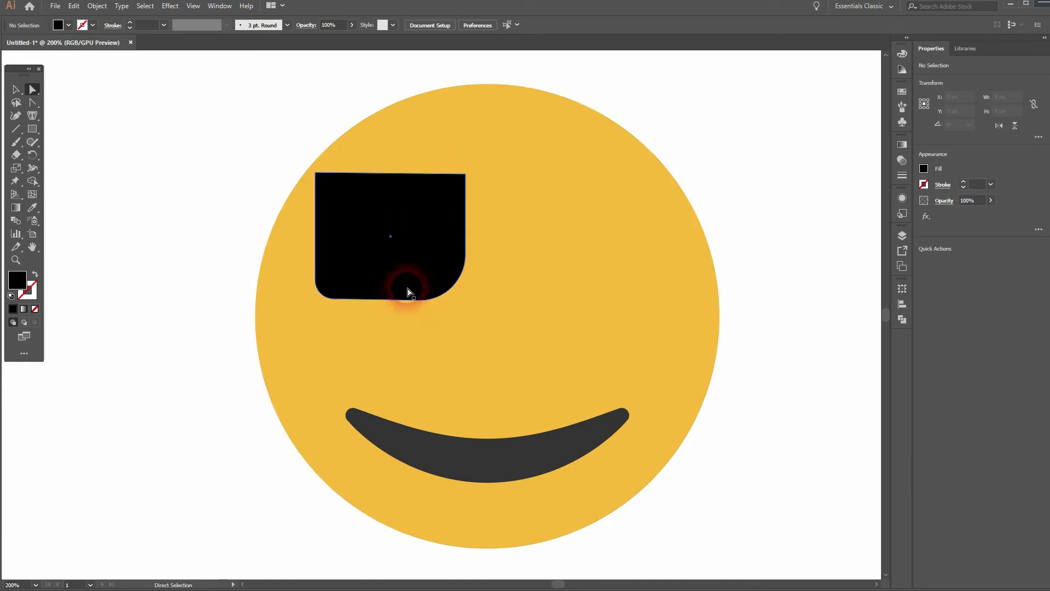
{"action": "left_click", "coordinate": [33, 115]}
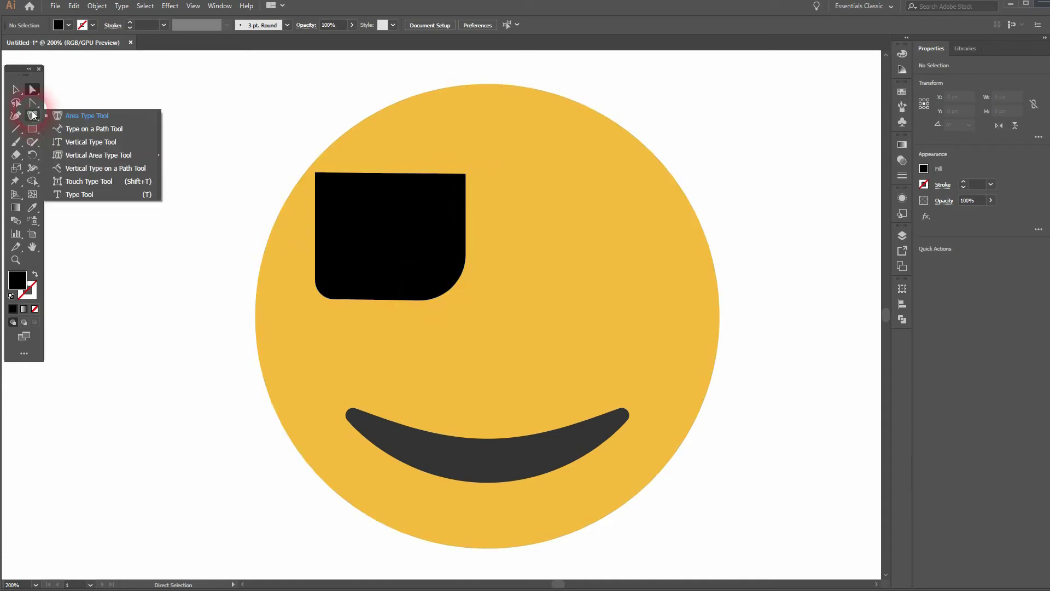
{"action": "left_click", "coordinate": [33, 102]}
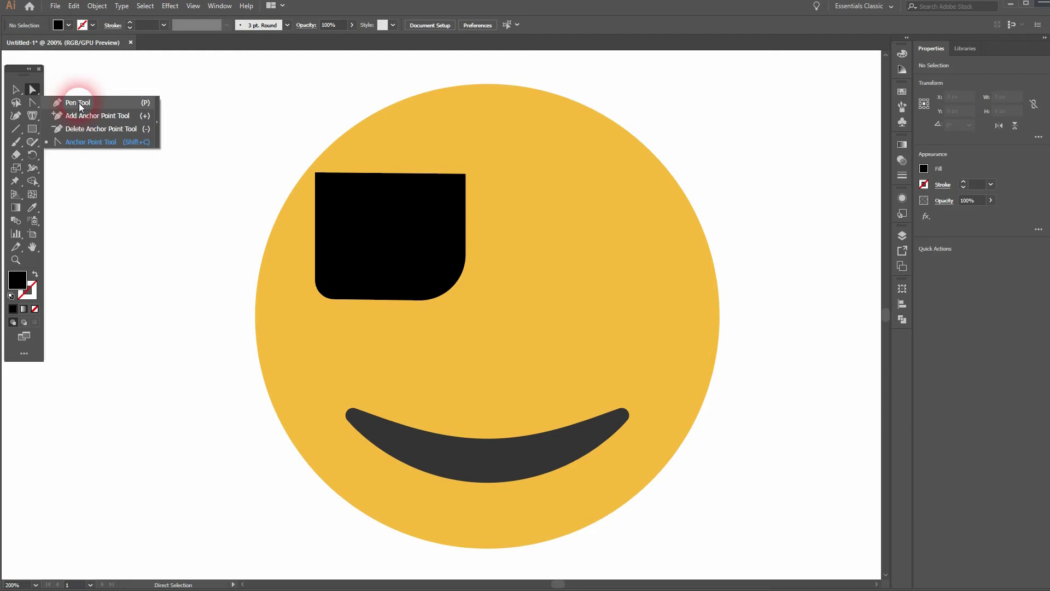
{"action": "left_click", "coordinate": [79, 103]}
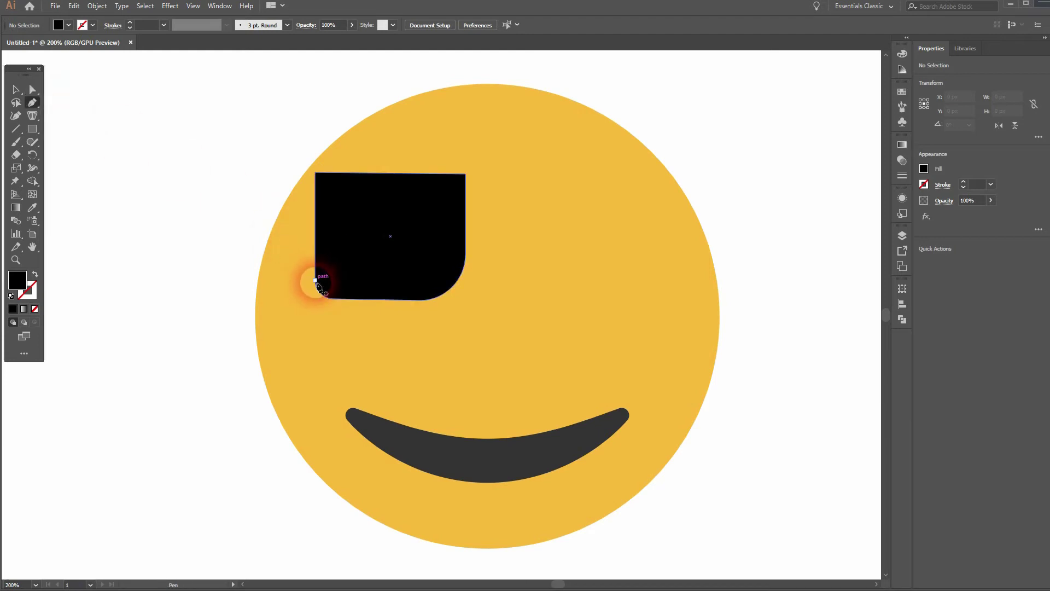
{"action": "left_click", "coordinate": [316, 280]}
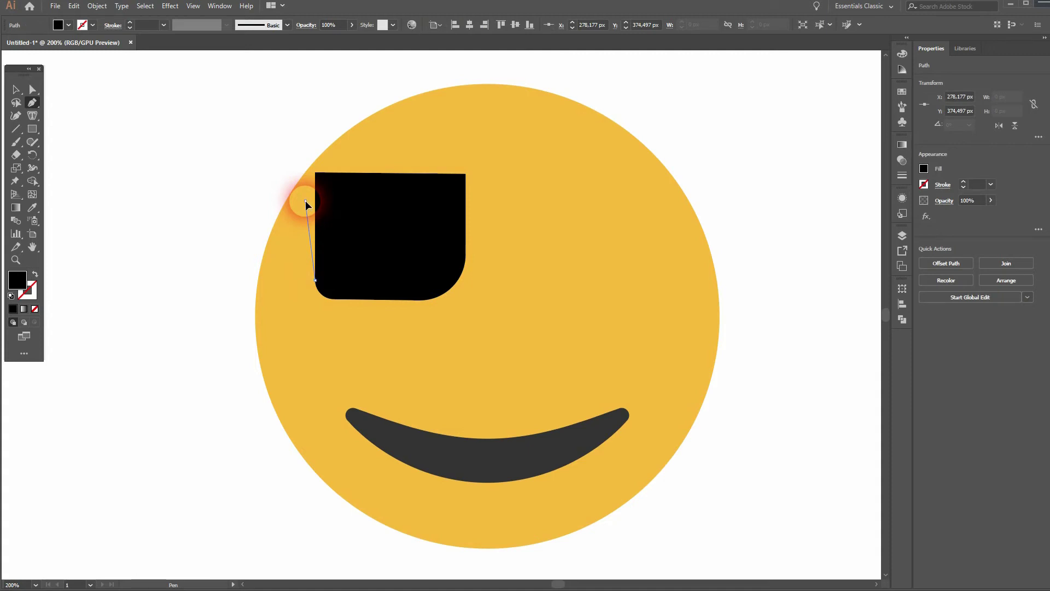
{"action": "left_click", "coordinate": [304, 200]}
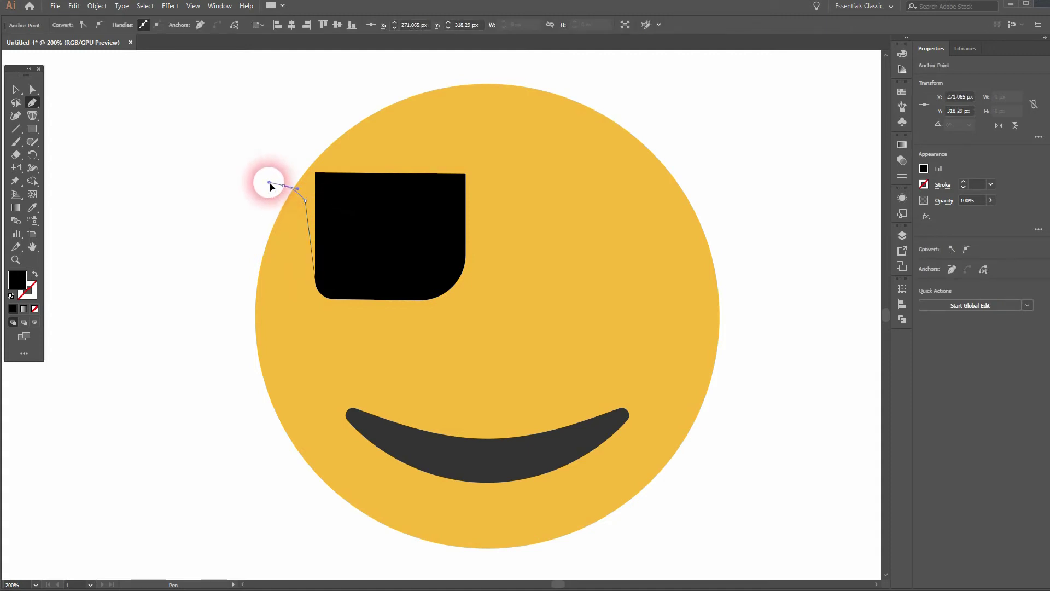
Drag curved points to pull out a flared top-left tip blending into the lens's top edge.
{"action": "mouse_move", "coordinate": [264, 183]}
{"action": "left_mouse_down"}
{"action": "mouse_move", "coordinate": [286, 165]}
{"action": "mouse_move", "coordinate": [283, 176]}
{"action": "left_mouse_up"}
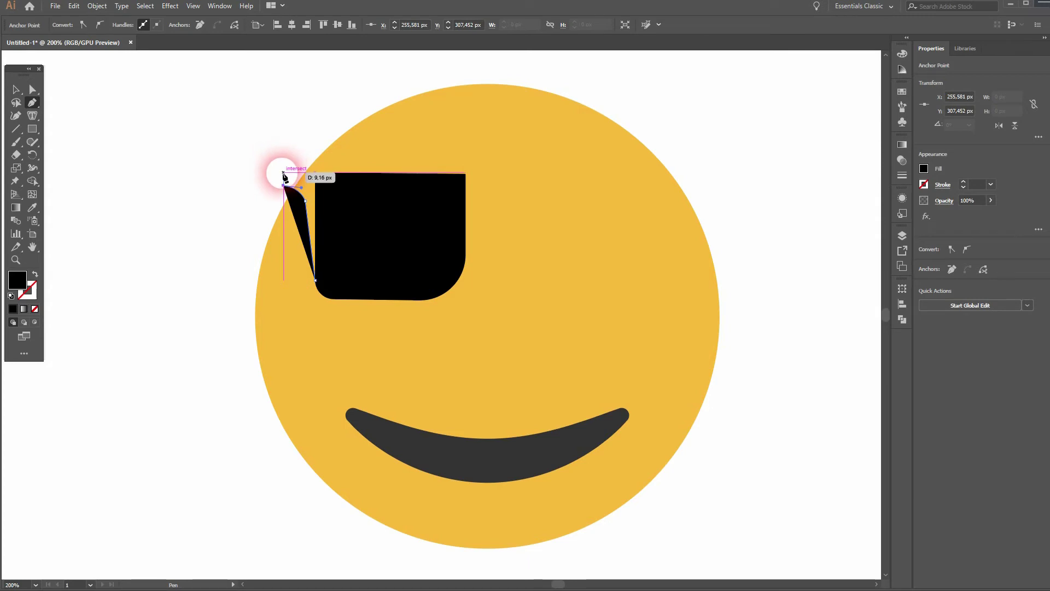
{"action": "left_click_drag", "start_coordinate": [283, 172], "coordinate": [293, 165]}
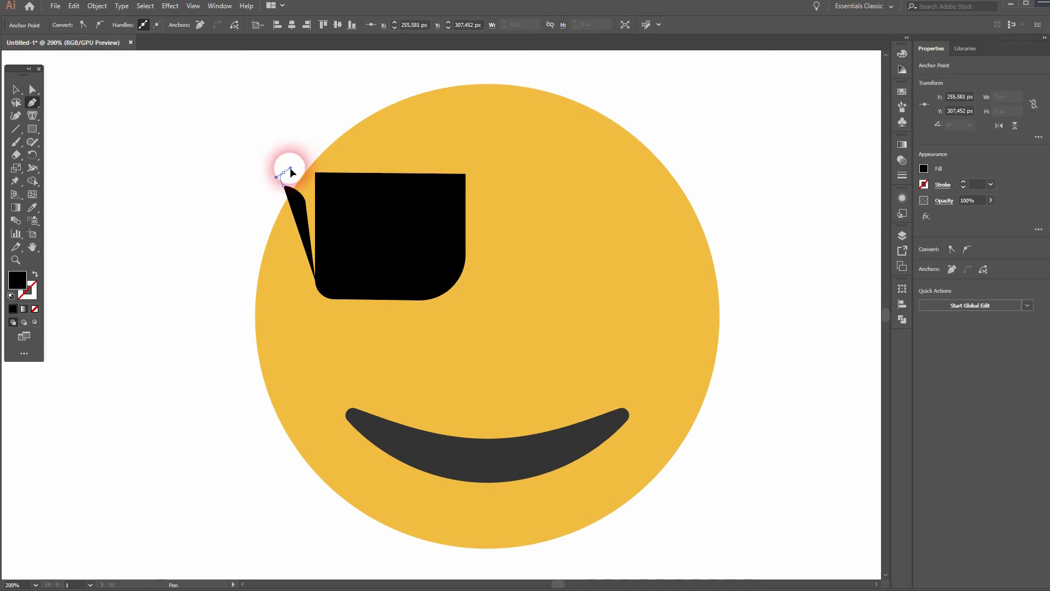
{"action": "left_click_drag", "start_coordinate": [289, 172], "coordinate": [507, 182]}
{"action": "scroll", "coordinate": [285, 178], "scroll_direction": "up", "scroll_amount": 2}
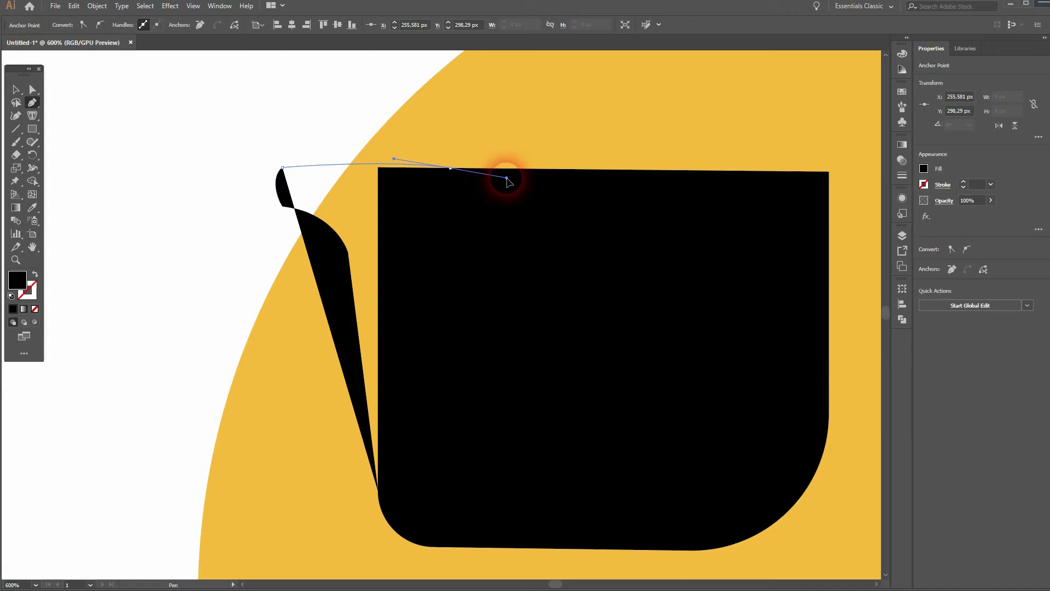
{"action": "left_click_drag", "start_coordinate": [508, 182], "coordinate": [753, 214]}
{"action": "scroll", "coordinate": [753, 215], "scroll_direction": "down", "scroll_amount": 1}
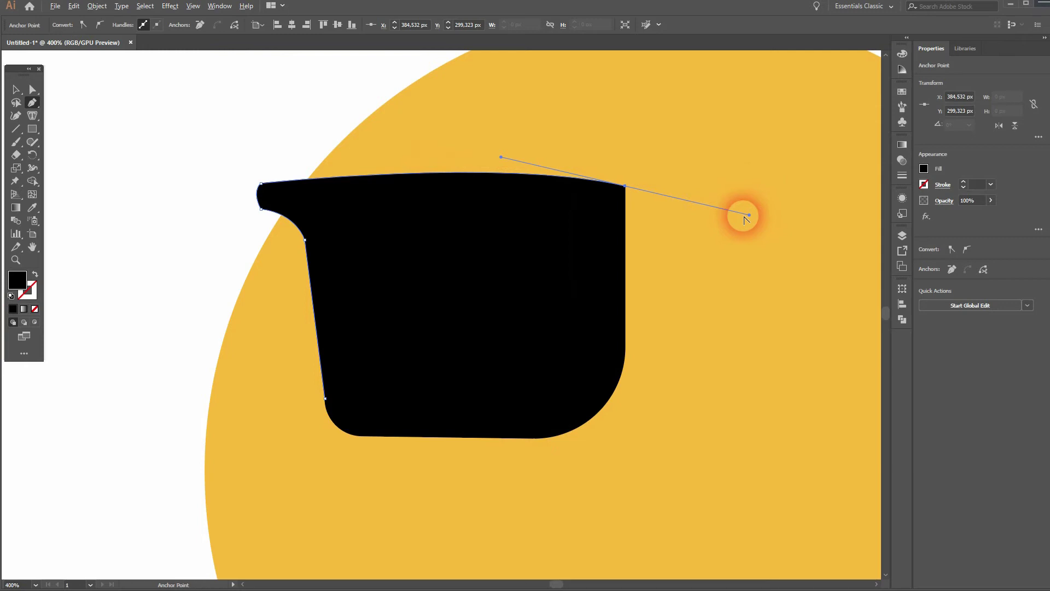
{"action": "scroll", "coordinate": [744, 219], "scroll_direction": "down", "scroll_amount": 1}
{"action": "left_click", "coordinate": [16, 89]}
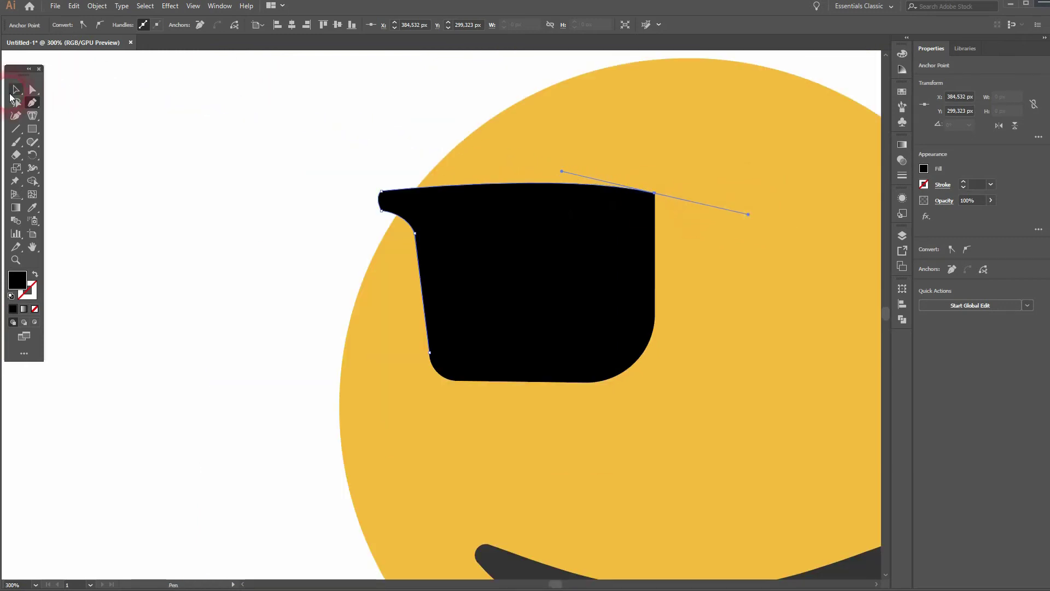
{"action": "left_click", "coordinate": [492, 329]}
{"action": "left_click_drag", "start_coordinate": [746, 323], "coordinate": [533, 349]}
Pen a closed path from the lens's right edge with a curved segment and corner tip at the upper right.
{"action": "scroll", "coordinate": [539, 328], "scroll_direction": "down", "scroll_amount": 1}
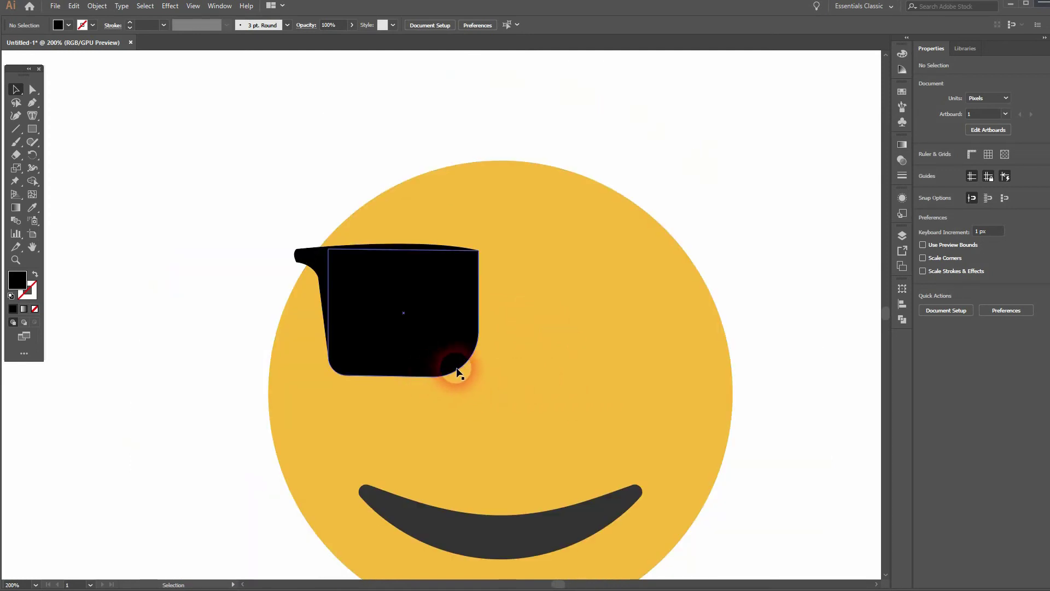
{"action": "left_click", "coordinate": [32, 102]}
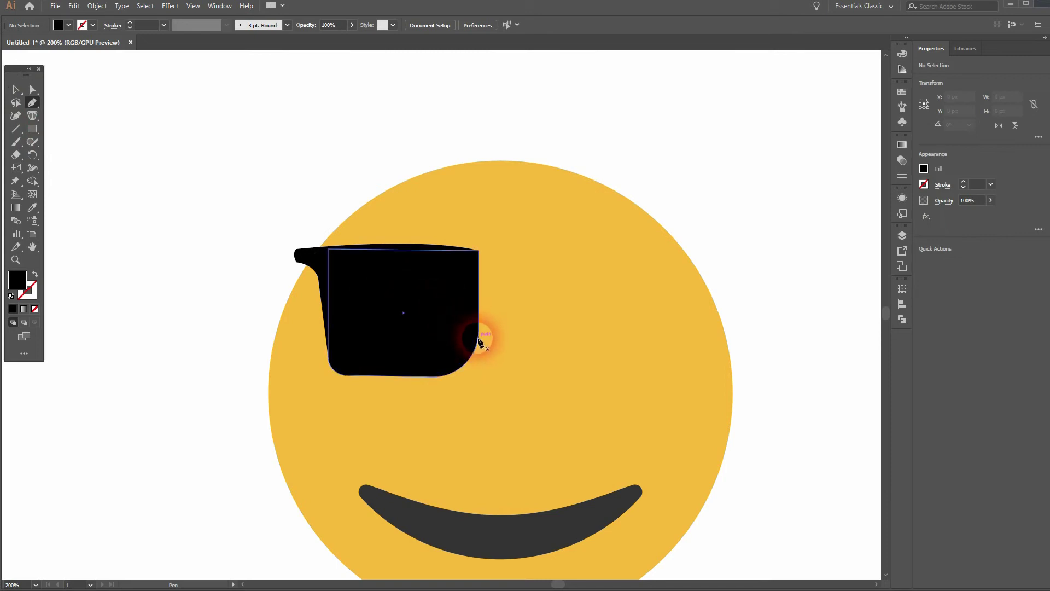
{"action": "left_click", "coordinate": [479, 331]}
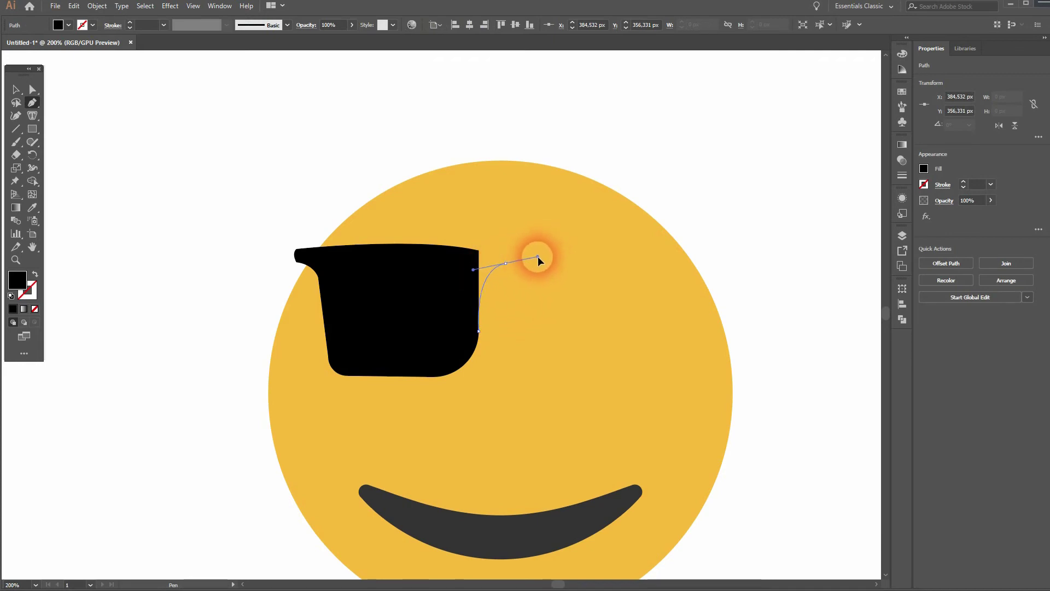
{"action": "left_click_drag", "start_coordinate": [537, 256], "coordinate": [533, 265]}
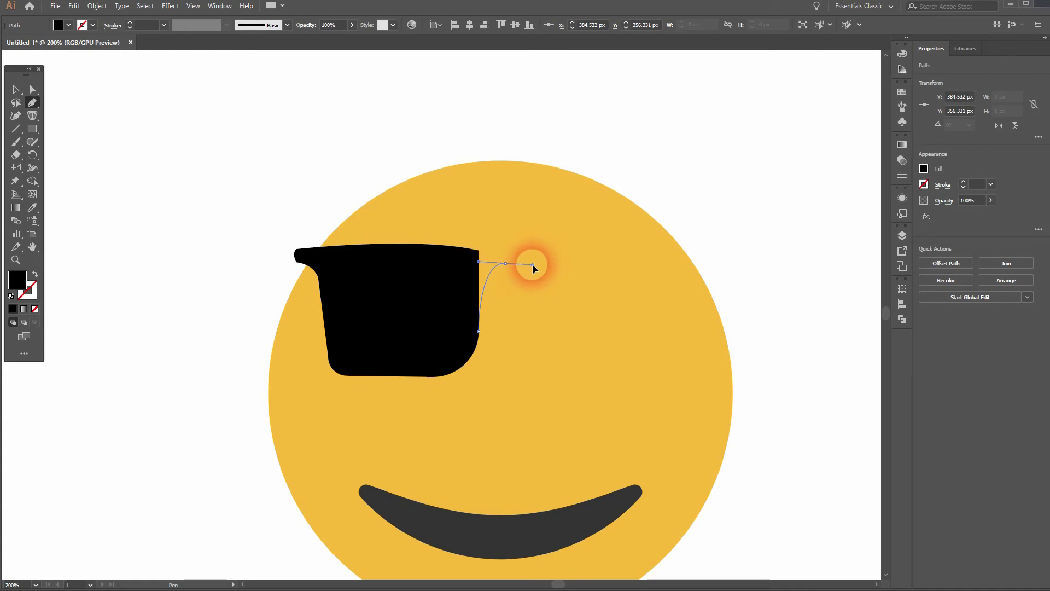
{"action": "left_click_drag", "start_coordinate": [533, 265], "coordinate": [564, 243]}
{"action": "scroll", "coordinate": [481, 242], "scroll_direction": "up", "scroll_amount": 3}
{"action": "left_click", "coordinate": [564, 243]}
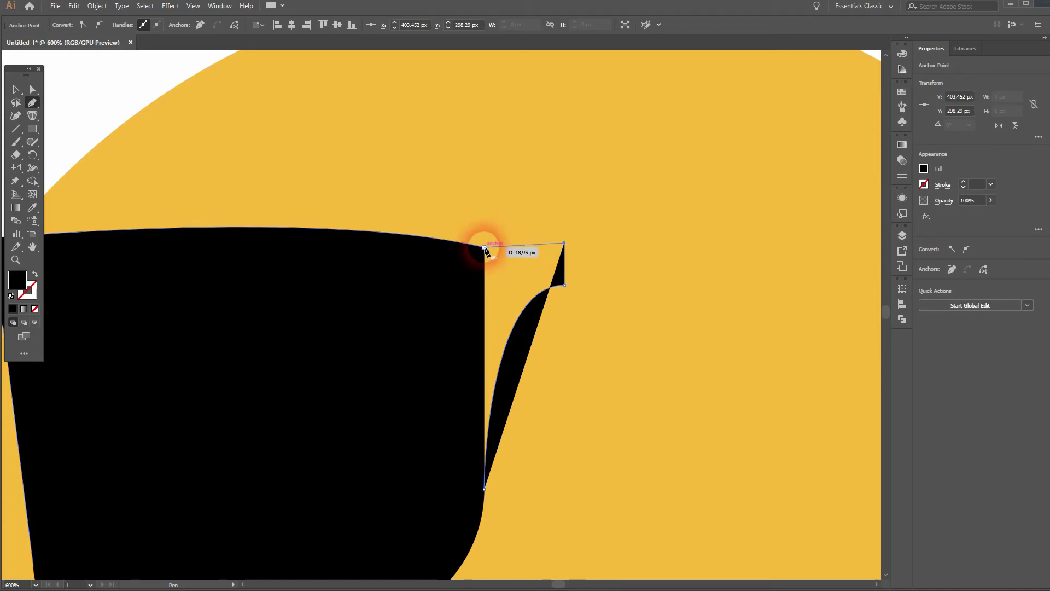
{"action": "left_click_drag", "start_coordinate": [484, 248], "coordinate": [452, 245]}
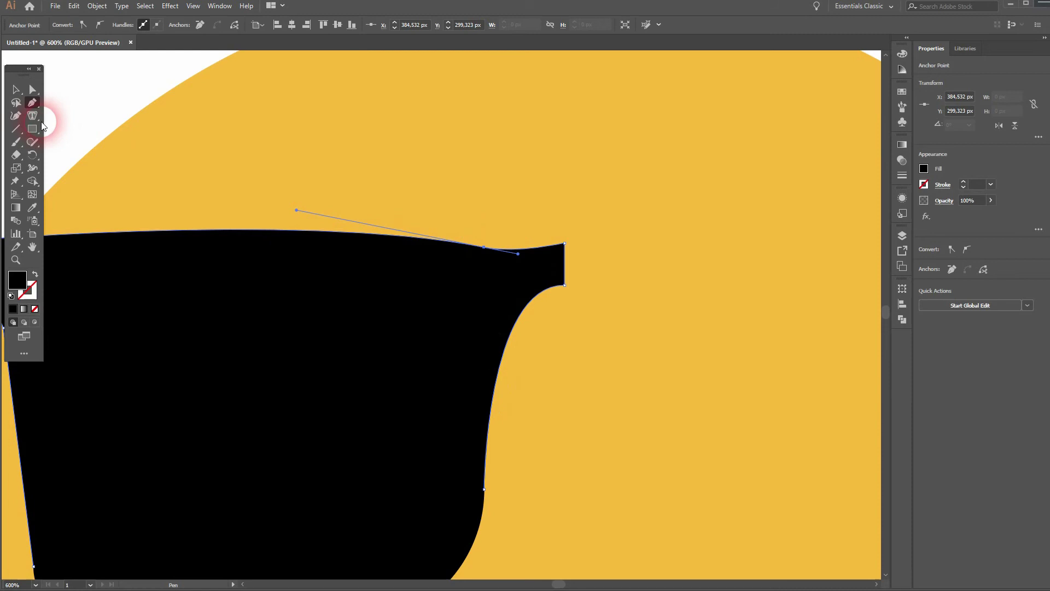
{"action": "left_click", "coordinate": [16, 90]}
{"action": "left_click", "coordinate": [253, 146]}
Bring the whole face back into view and deselect the circle.
{"action": "left_click", "coordinate": [677, 247]}
{"action": "scroll", "coordinate": [677, 247], "scroll_direction": "down", "scroll_amount": 2}
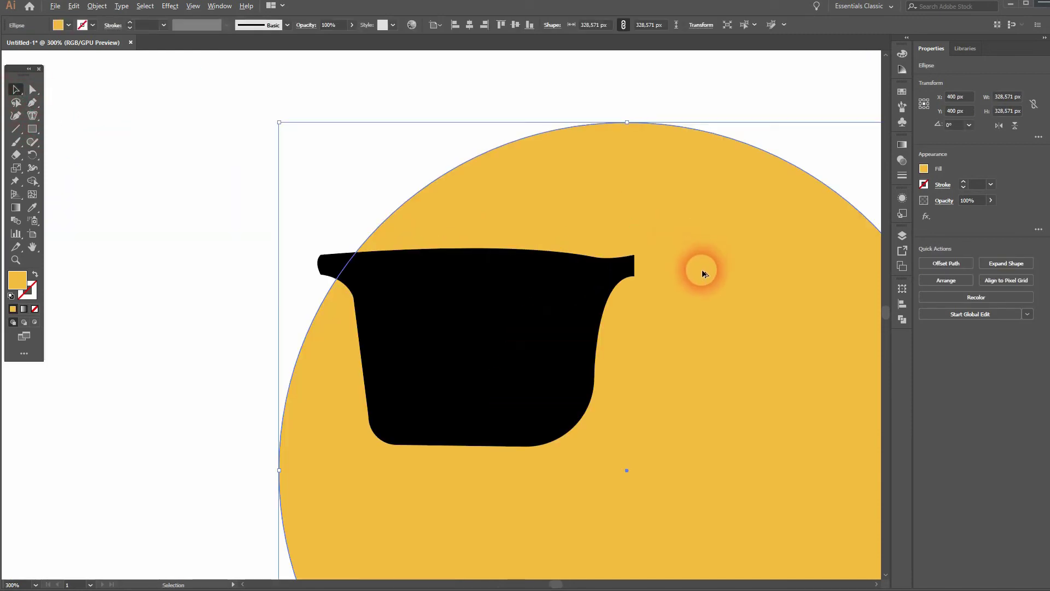
{"action": "left_click_drag", "start_coordinate": [753, 366], "coordinate": [512, 363]}
{"action": "scroll", "coordinate": [513, 350], "scroll_direction": "down", "scroll_amount": 2}
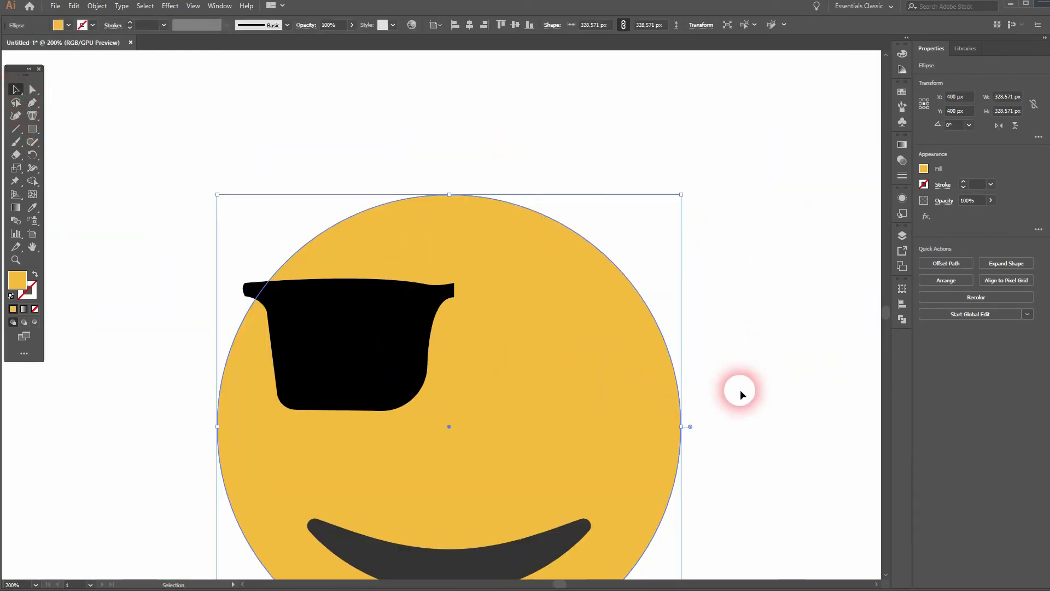
{"action": "left_click", "coordinate": [765, 395]}
{"action": "left_click_drag", "start_coordinate": [738, 438], "coordinate": [781, 381]}
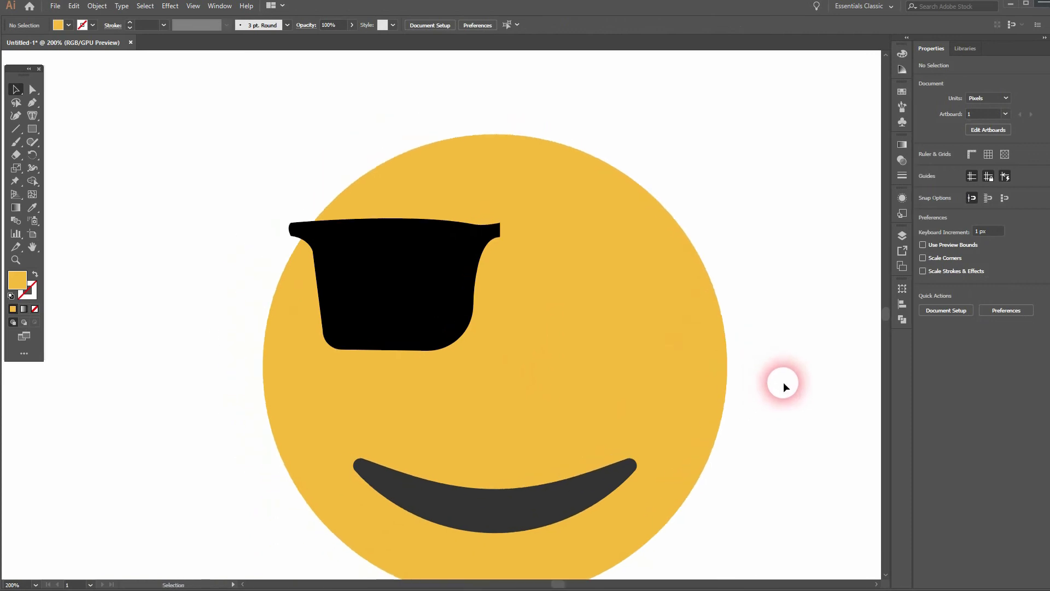
Duplicate the lens to the right eye, then delete that first copy.
{"action": "left_click", "coordinate": [402, 268]}
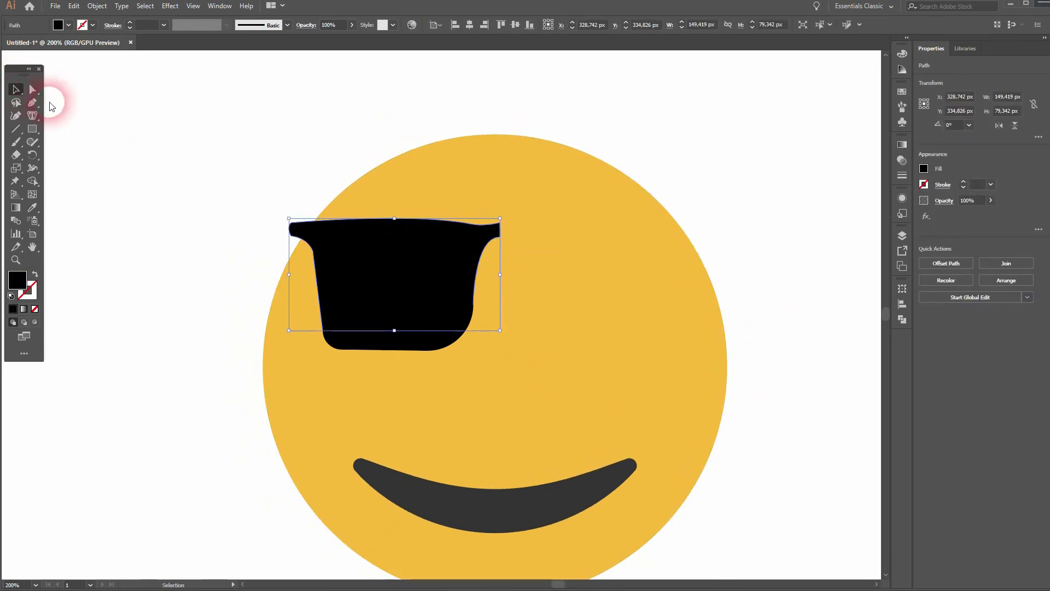
{"action": "left_click", "coordinate": [409, 289]}
{"action": "left_click_drag", "start_coordinate": [412, 291], "coordinate": [633, 292]}
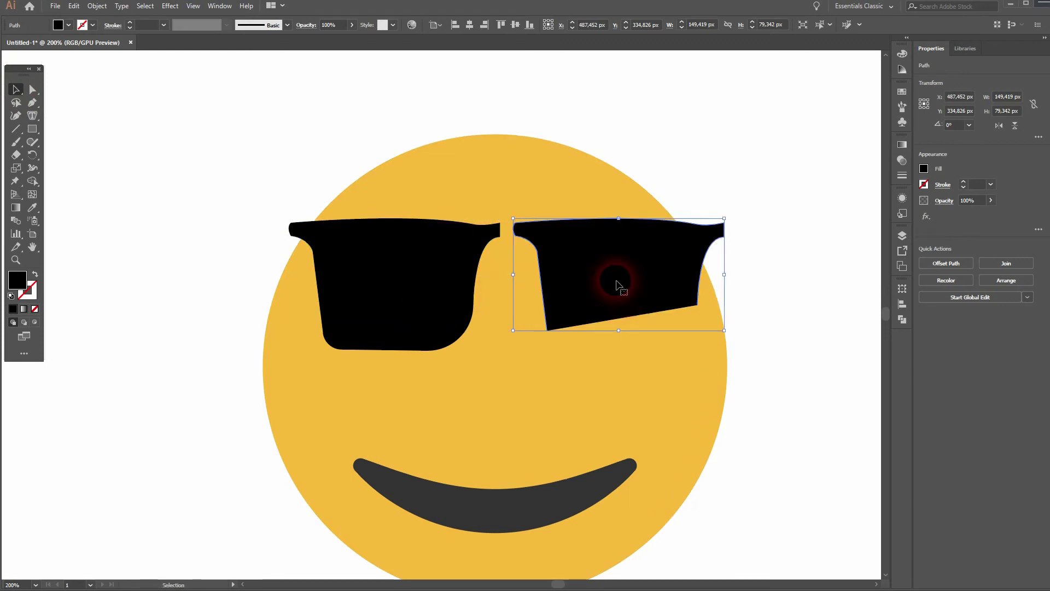
{"action": "right_click", "coordinate": [611, 278]}
{"action": "left_click", "coordinate": [762, 296]}
{"action": "left_click", "coordinate": [664, 281]}
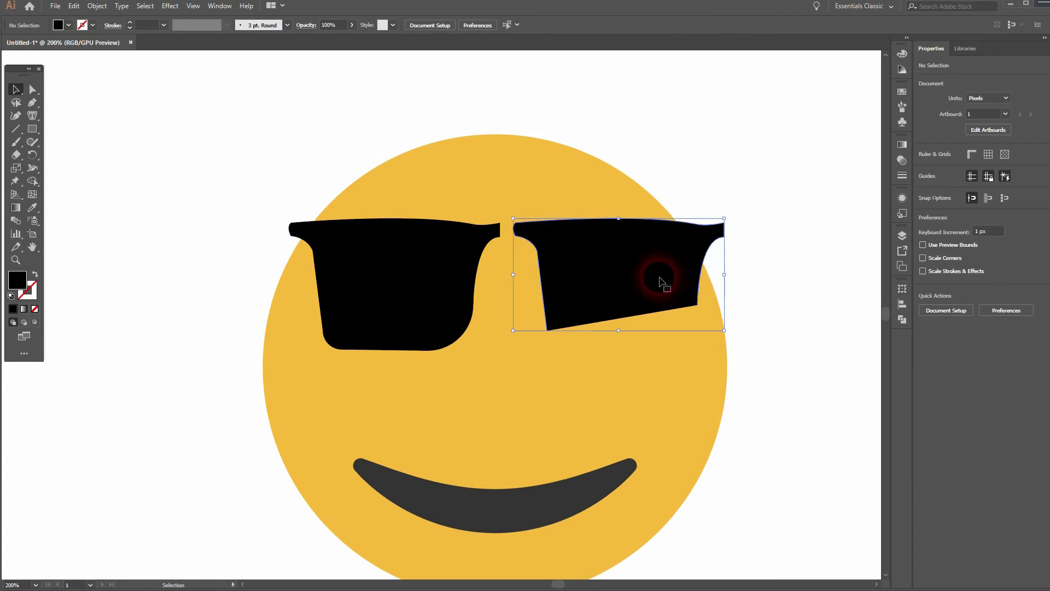
{"action": "key", "text": "Delete"}
Alt-drag a new copy of the lens to the right eye and reflect it Vertical.
{"action": "left_click_drag", "start_coordinate": [225, 157], "coordinate": [475, 306]}
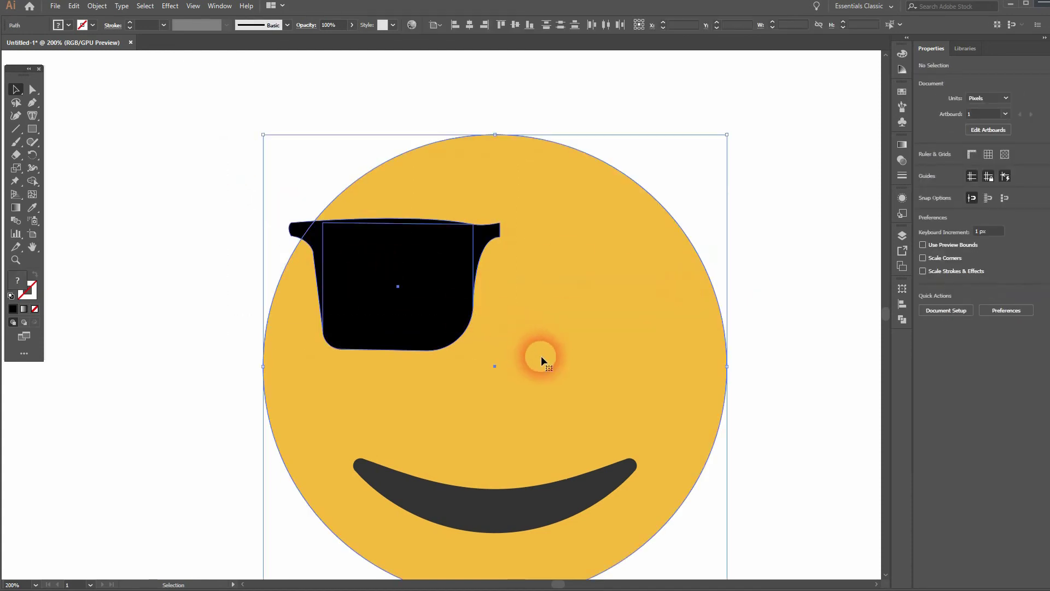
{"action": "left_click", "coordinate": [649, 302], "text": "shift"}
{"action": "left_click_drag", "start_coordinate": [398, 288], "coordinate": [641, 285]}
{"action": "right_click", "coordinate": [629, 268]}
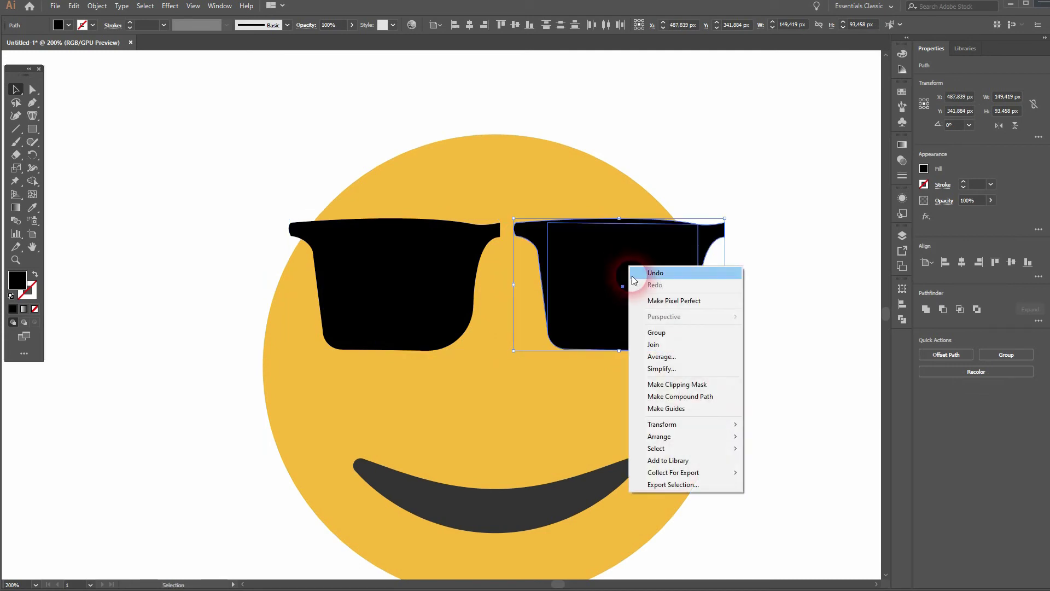
{"action": "mouse_move", "coordinate": [712, 443]}
{"action": "mouse_move", "coordinate": [705, 424]}
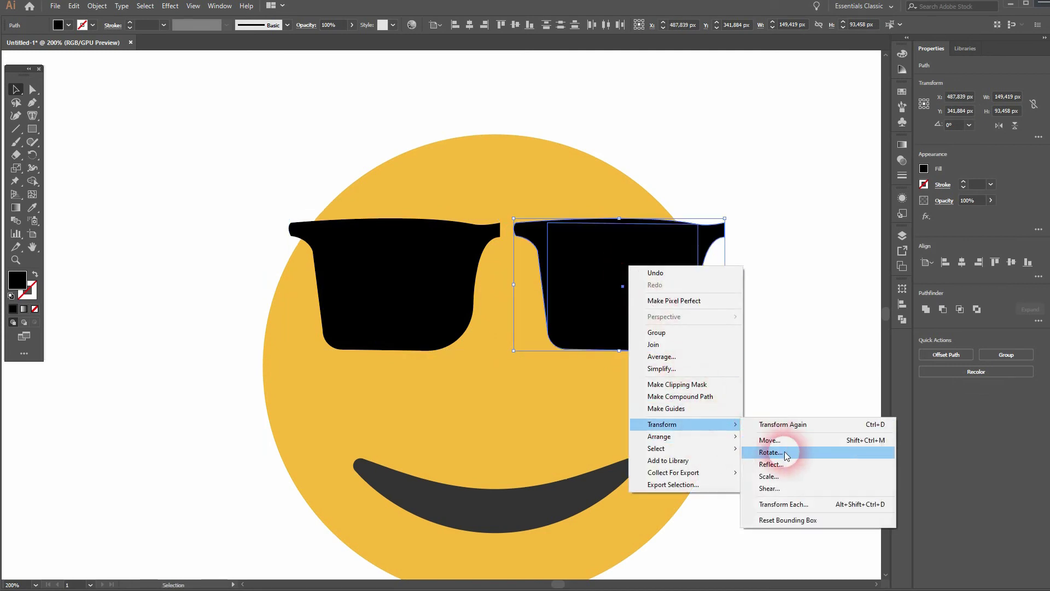
{"action": "left_click", "coordinate": [789, 459]}
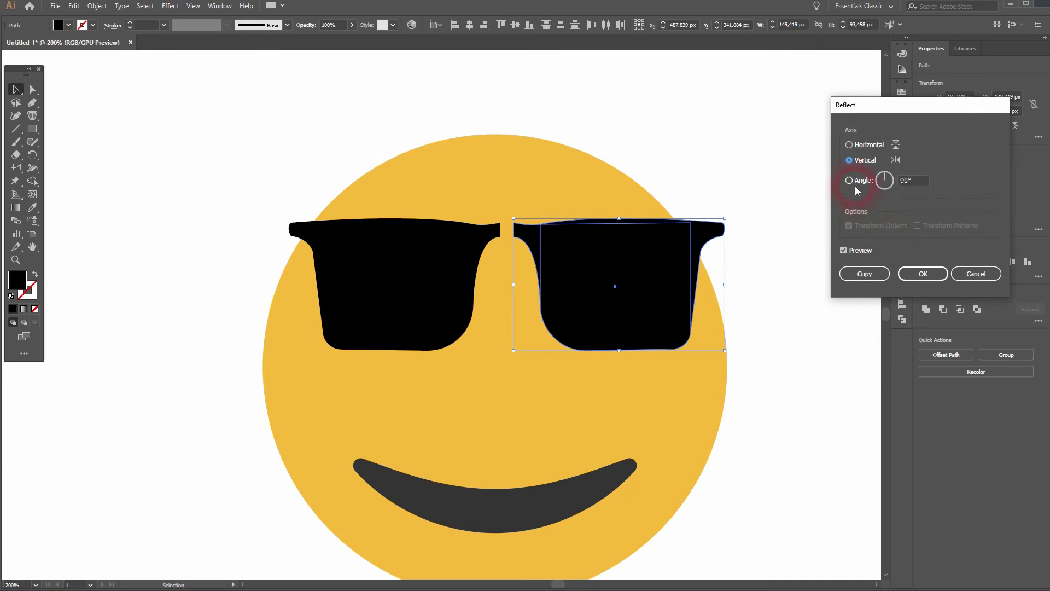
{"action": "left_click", "coordinate": [844, 250]}
{"action": "left_click", "coordinate": [844, 251]}
{"action": "left_click", "coordinate": [922, 273]}
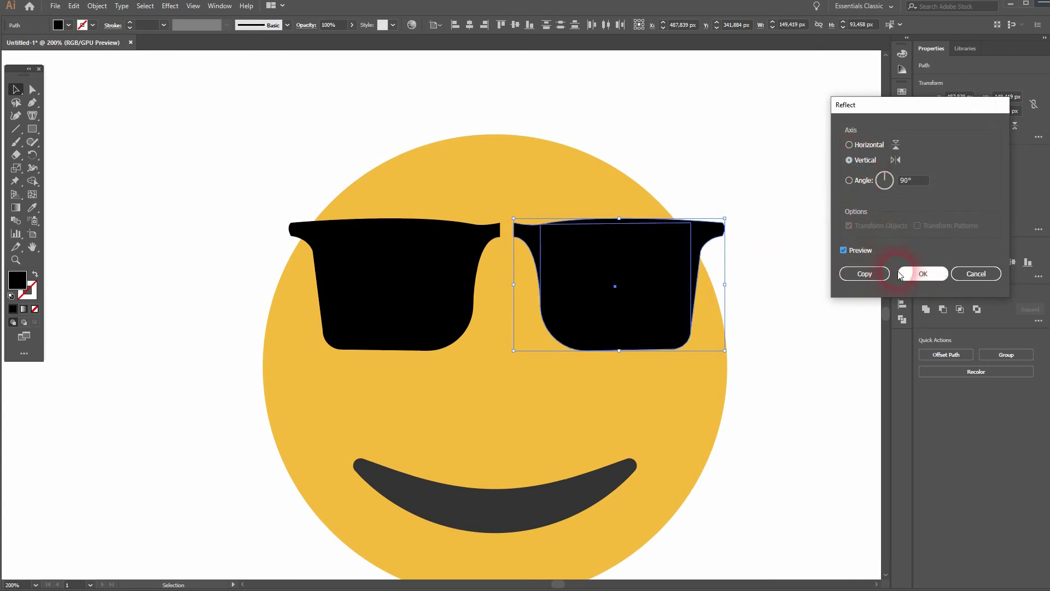
Deselect everything and select the right lens.
{"action": "left_click", "coordinate": [574, 261], "text": "shift"}
{"action": "left_click", "coordinate": [783, 277]}
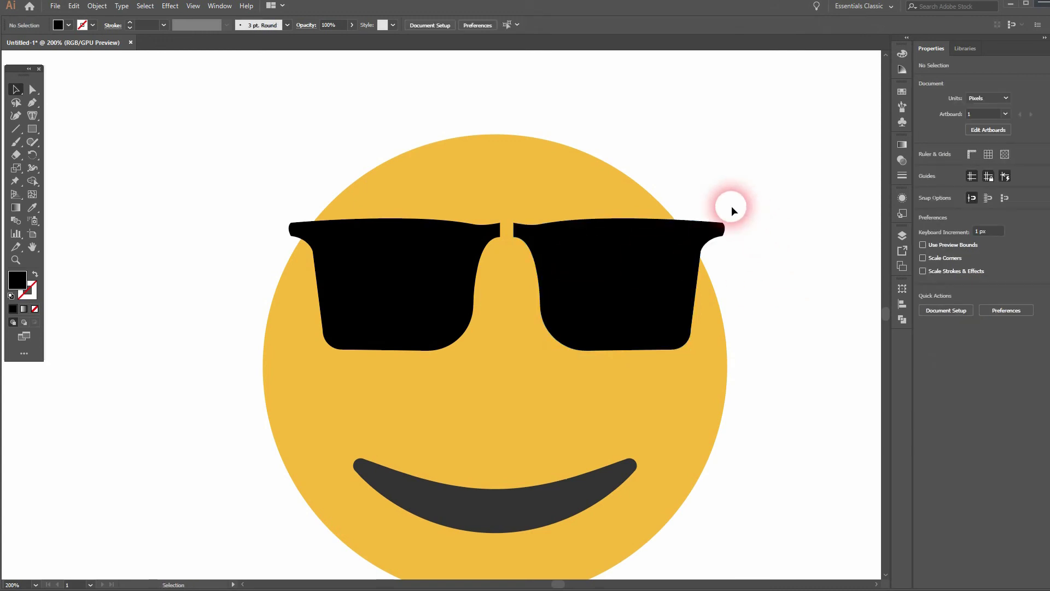
{"action": "left_click", "coordinate": [582, 312]}
{"action": "left_click", "coordinate": [553, 182], "text": "shift"}
{"action": "left_click", "coordinate": [539, 228]}
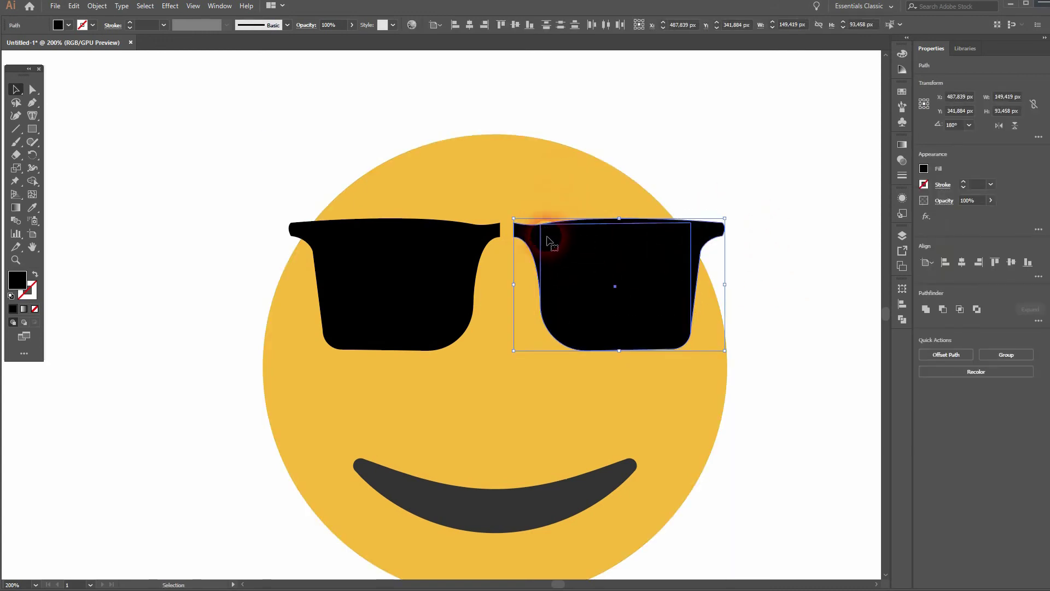
Nudge the right lens left to meet the left lens, then inspect the bridge anchor point.
{"action": "left_click_drag", "start_coordinate": [558, 244], "coordinate": [546, 246]}
{"action": "left_click", "coordinate": [812, 305]}
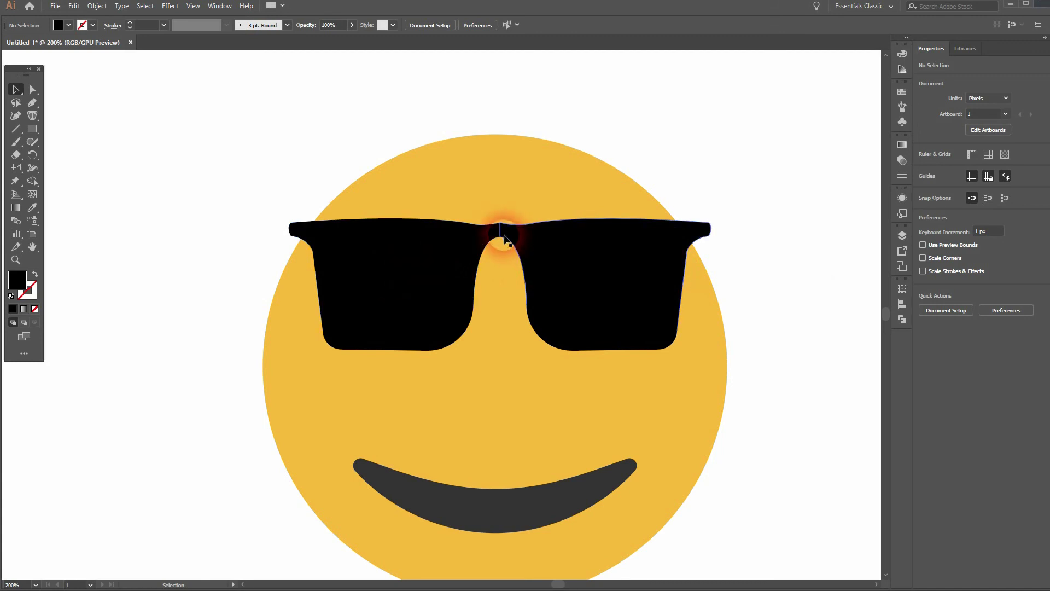
{"action": "scroll", "coordinate": [504, 241], "scroll_direction": "up", "scroll_amount": 4}
{"action": "scroll", "coordinate": [499, 187], "scroll_direction": "down", "scroll_amount": 2}
{"action": "key", "text": "a"}
{"action": "left_click", "coordinate": [431, 205]}
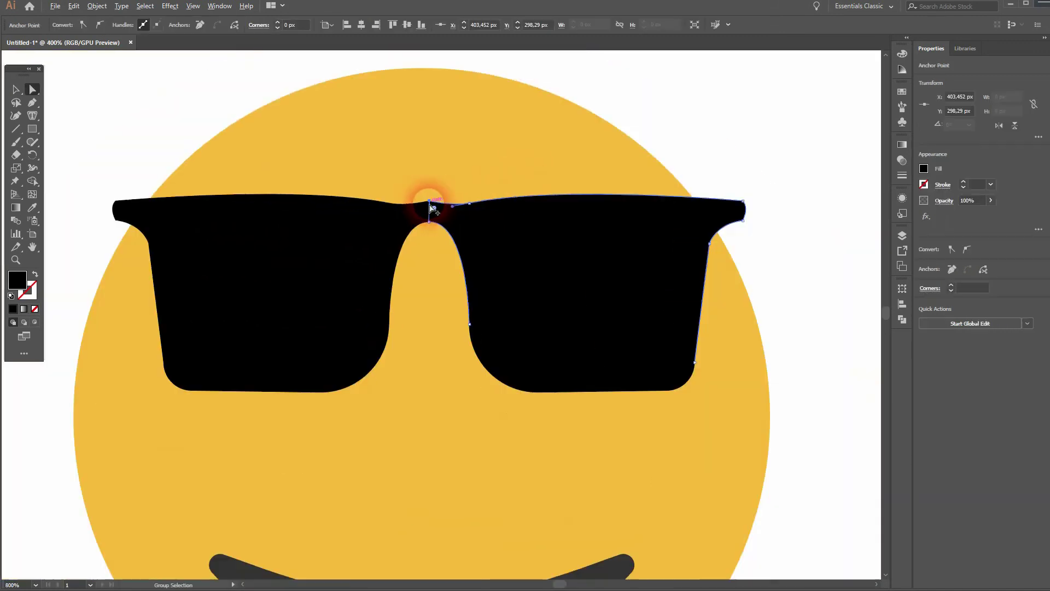
{"action": "scroll", "coordinate": [430, 205], "scroll_direction": "down", "scroll_amount": 3}
{"action": "left_click", "coordinate": [16, 89]}
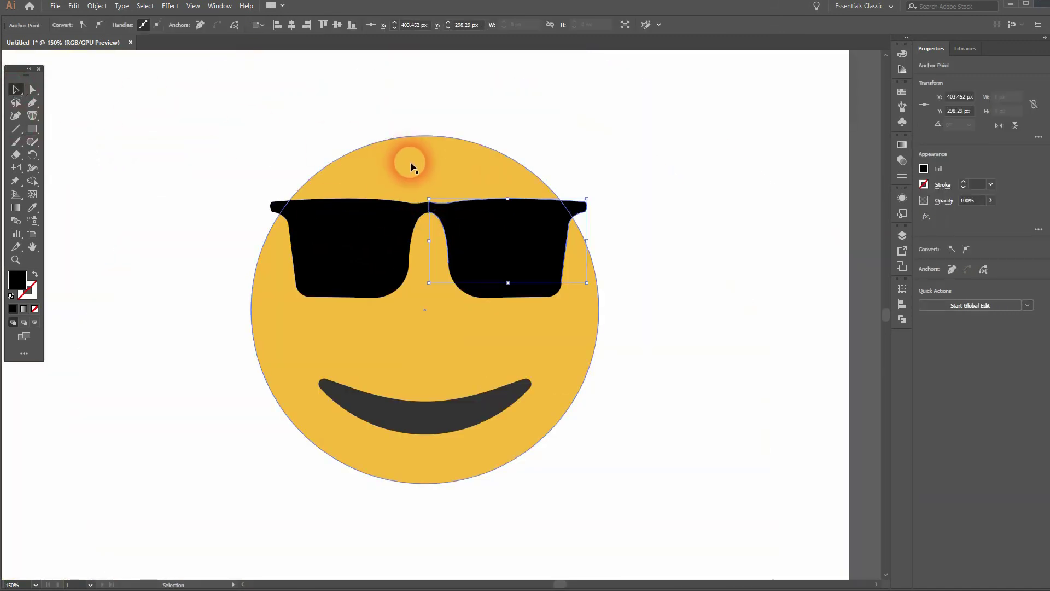
Move the face circle aside and merge the right sunglasses half into the left at the bridge.
{"action": "left_click_drag", "start_coordinate": [411, 165], "coordinate": [52, 166]}
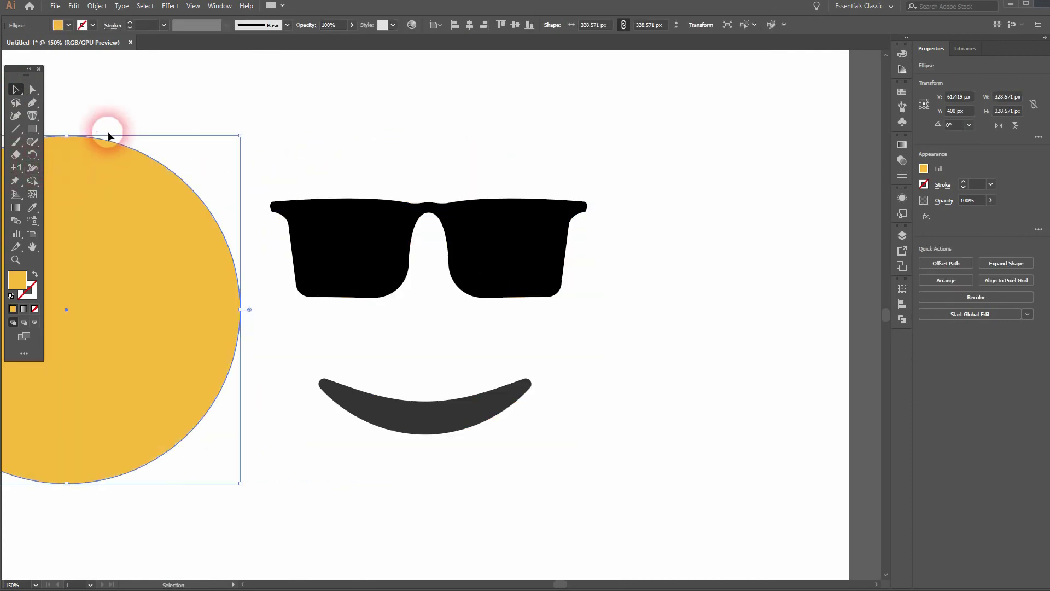
{"action": "key", "text": "a"}
{"action": "scroll", "coordinate": [429, 203], "scroll_direction": "up", "scroll_amount": 6}
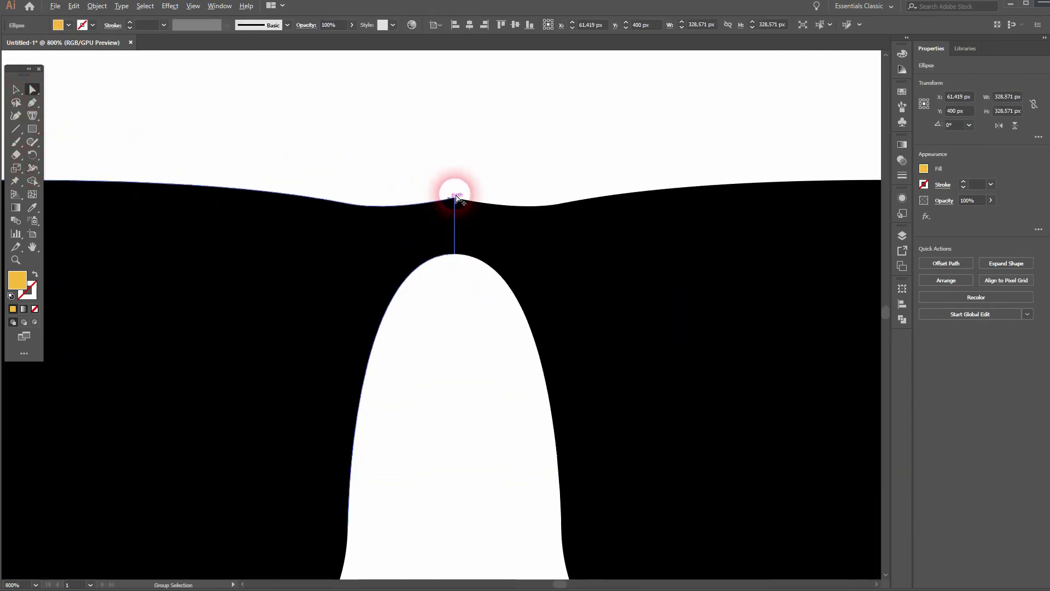
{"action": "left_click", "coordinate": [464, 206]}
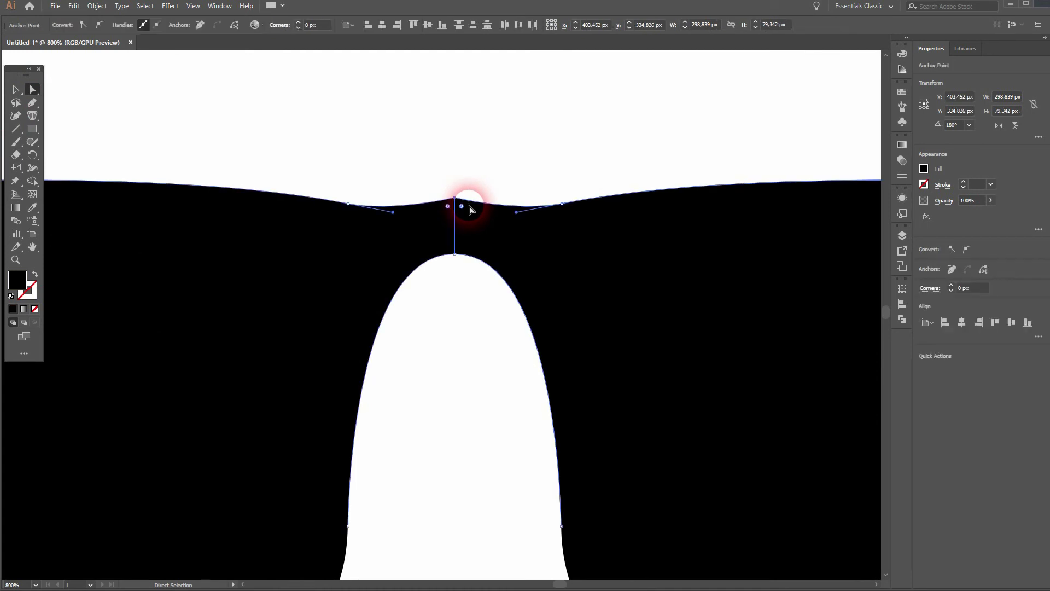
{"action": "key", "text": "ctrl+plus"}
{"action": "key", "text": "ctrl+plus"}
{"action": "key", "text": "ctrl+plus"}
{"action": "left_click", "coordinate": [32, 181]}
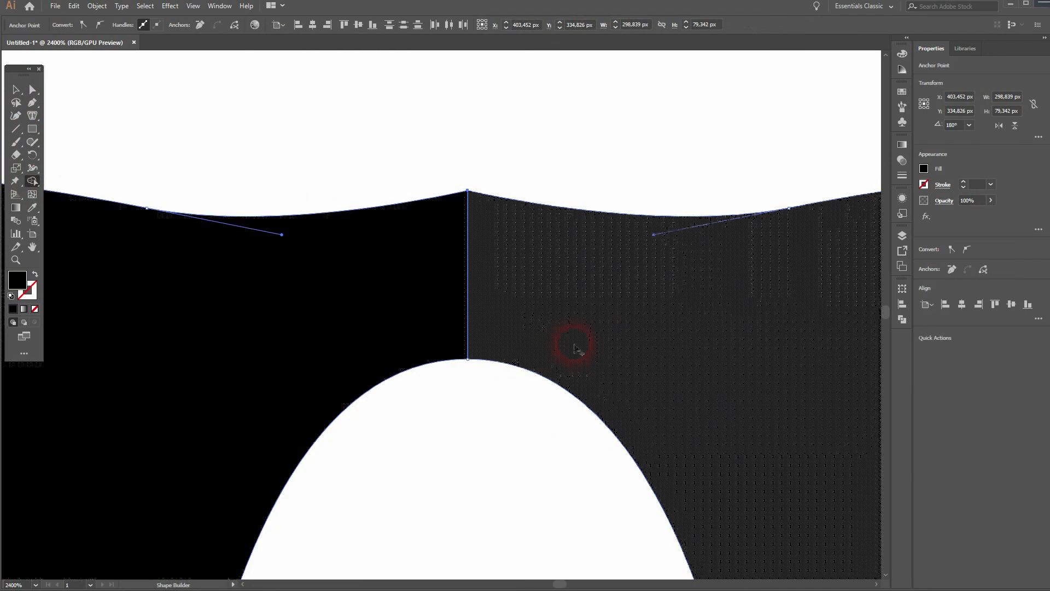
{"action": "left_click_drag", "start_coordinate": [594, 327], "coordinate": [398, 312]}
Round the peak above the nose bridge into a soft curve with the corner widget.
{"action": "left_click", "coordinate": [33, 89]}
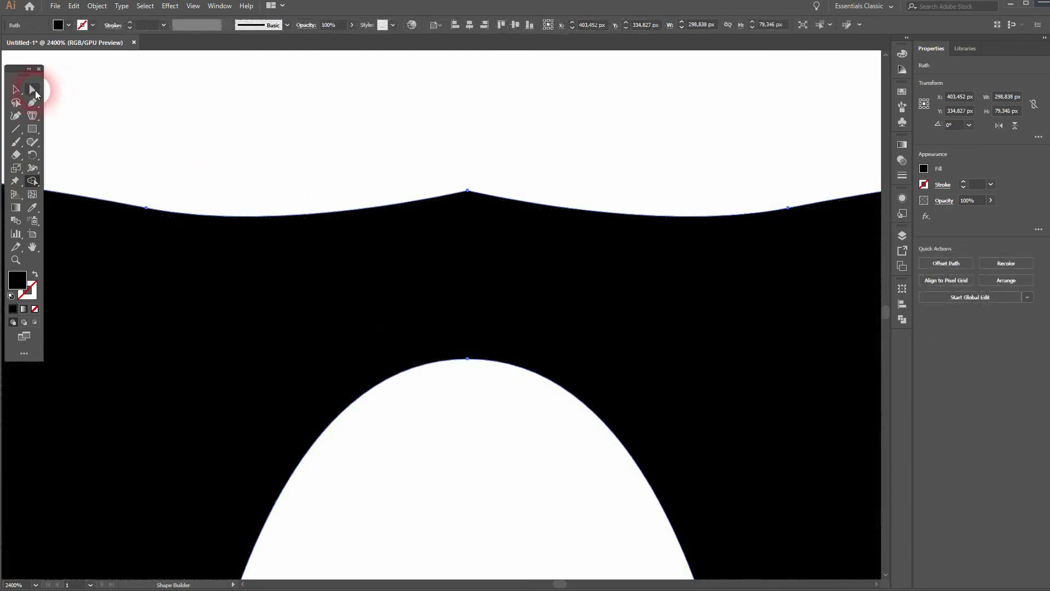
{"action": "left_click", "coordinate": [436, 189]}
{"action": "left_click", "coordinate": [473, 198]}
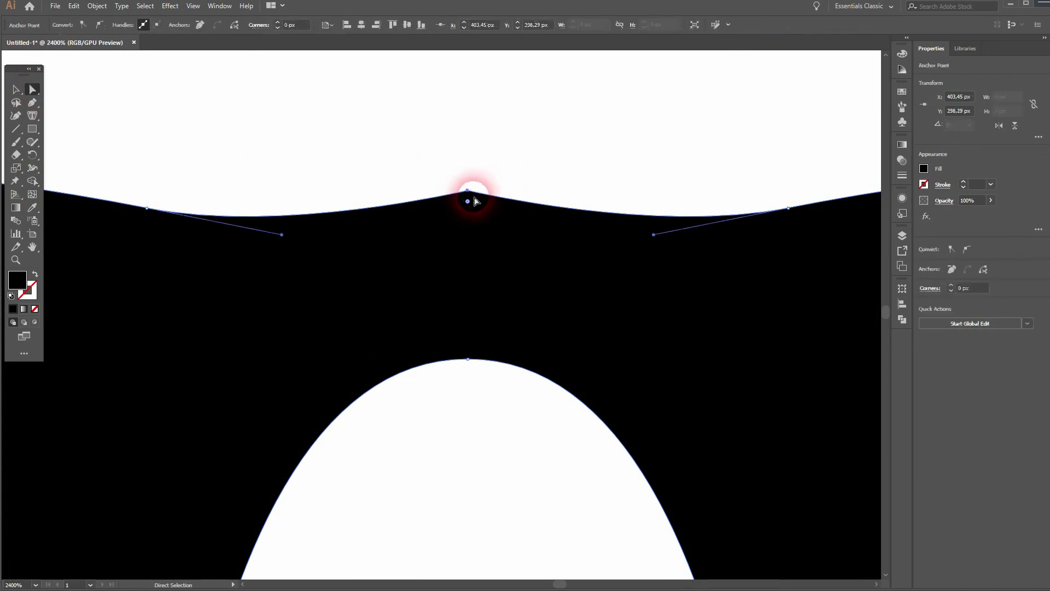
{"action": "left_click_drag", "start_coordinate": [468, 203], "coordinate": [482, 342]}
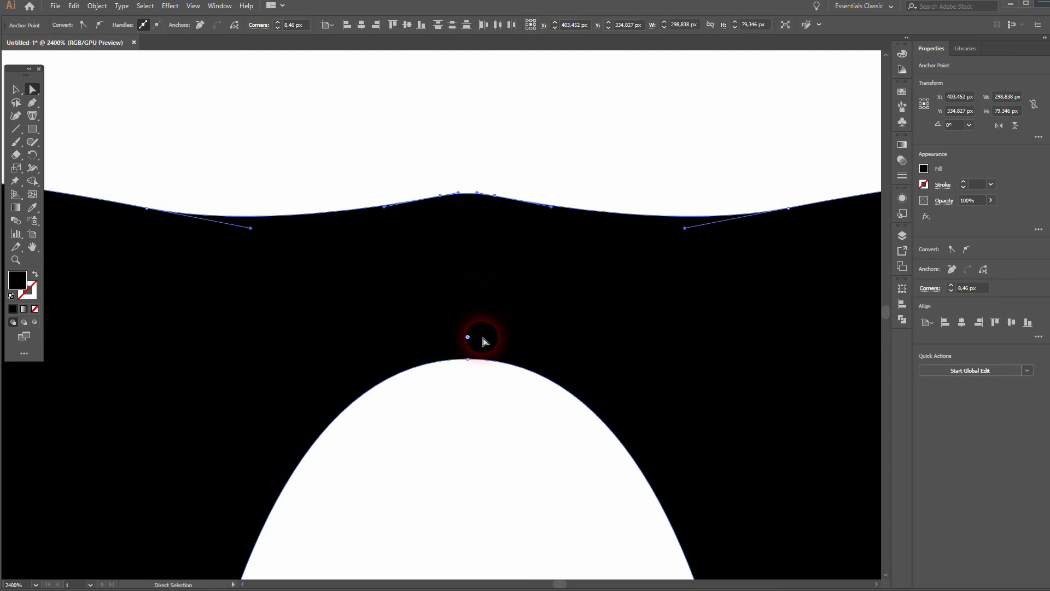
{"action": "left_click", "coordinate": [16, 88]}
{"action": "left_click", "coordinate": [488, 145]}
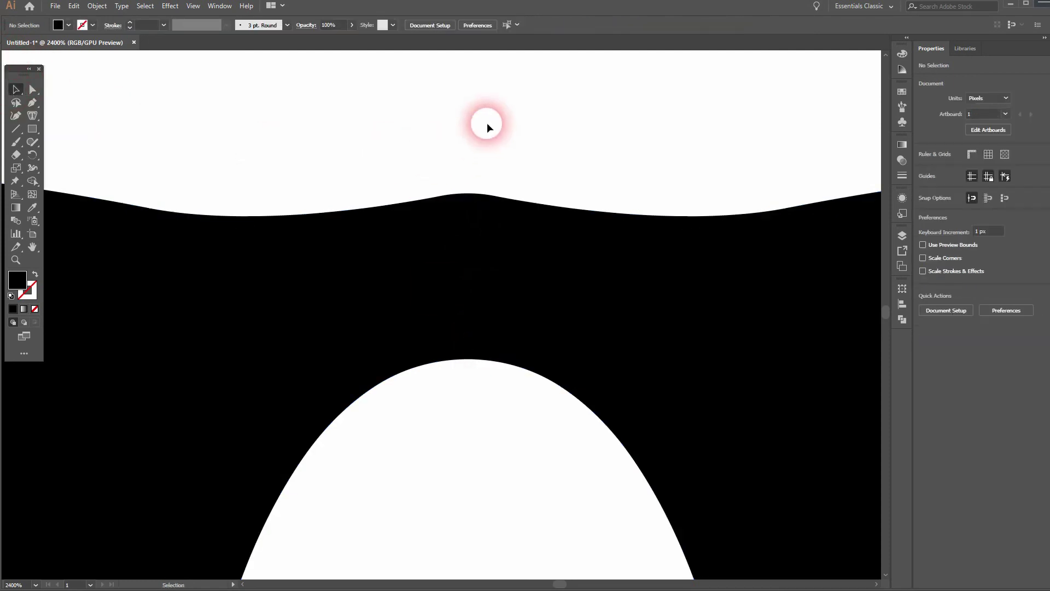
{"action": "key", "text": "ctrl+0"}
Centre the yellow face circle horizontally beneath the sunglasses.
{"action": "left_click", "coordinate": [244, 251]}
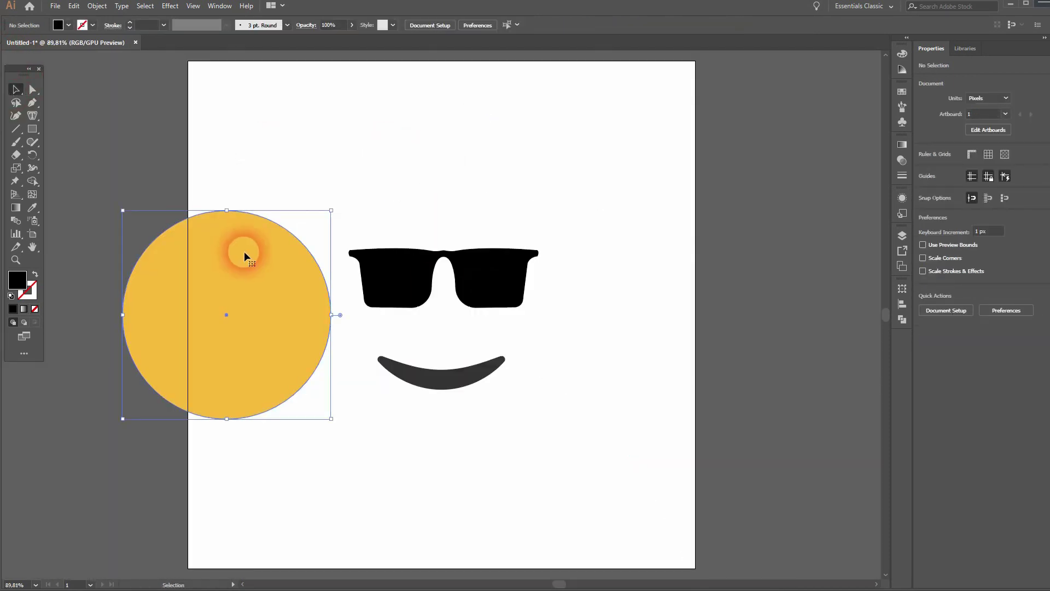
{"action": "left_click", "coordinate": [470, 25]}
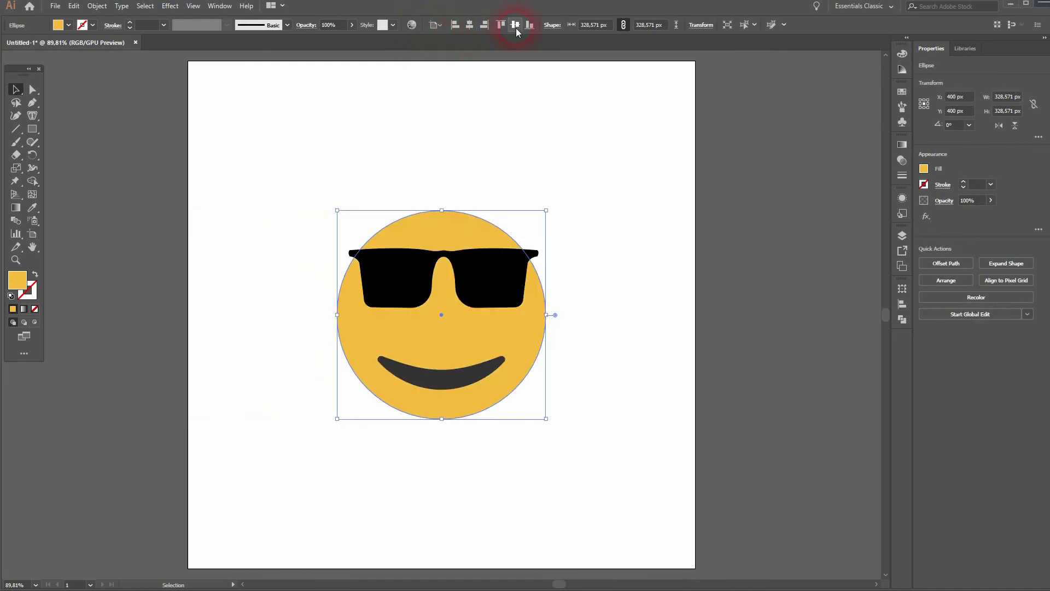
{"action": "left_click", "coordinate": [645, 294]}
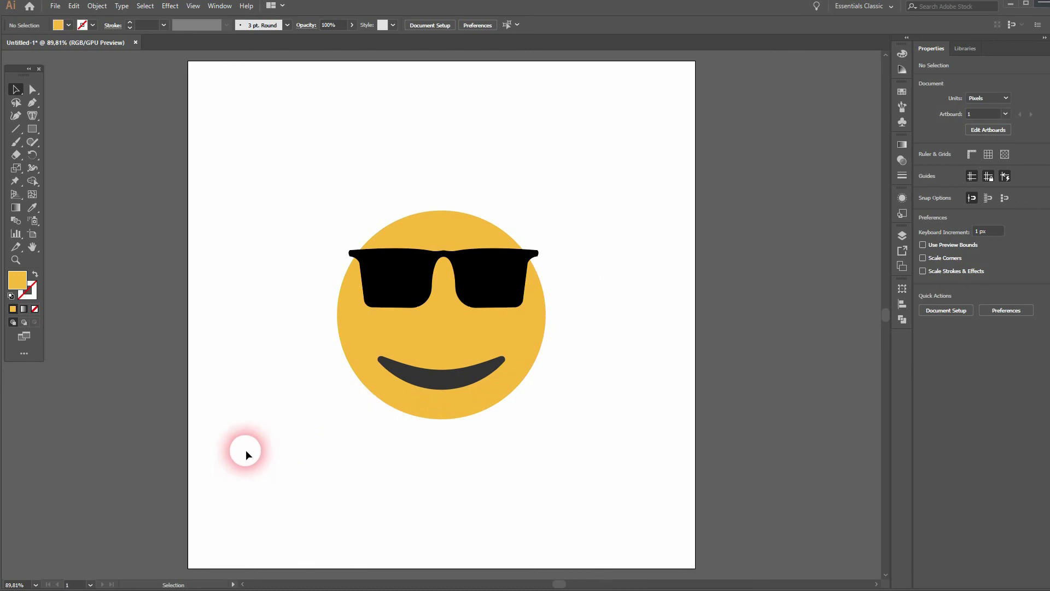
Zoom in and select the sunglasses shape.
{"action": "scroll", "coordinate": [441, 270], "scroll_direction": "up", "scroll_amount": 4}
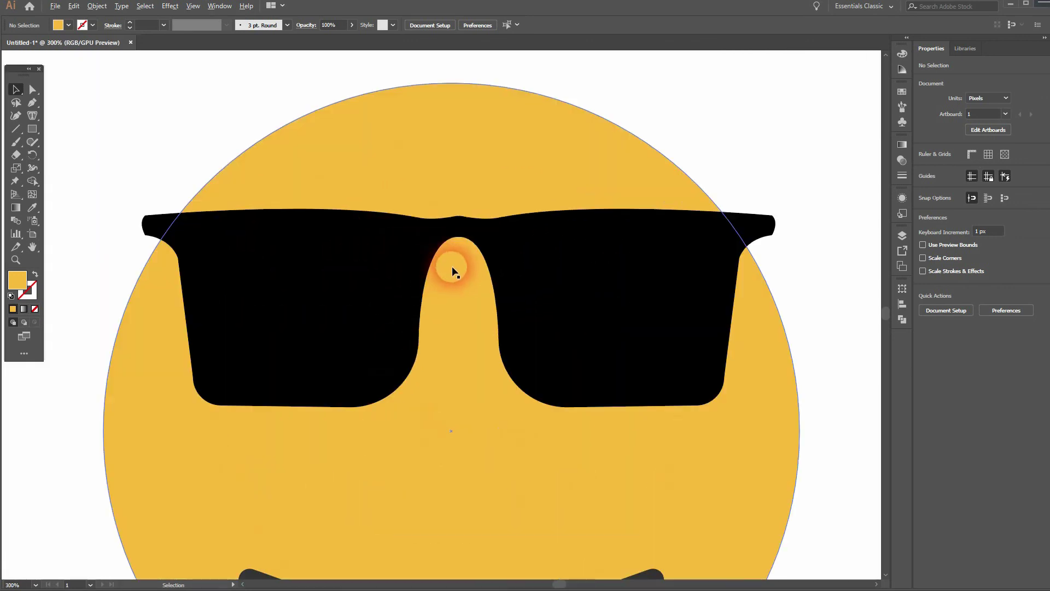
{"action": "scroll", "coordinate": [451, 269], "scroll_direction": "up", "scroll_amount": 2}
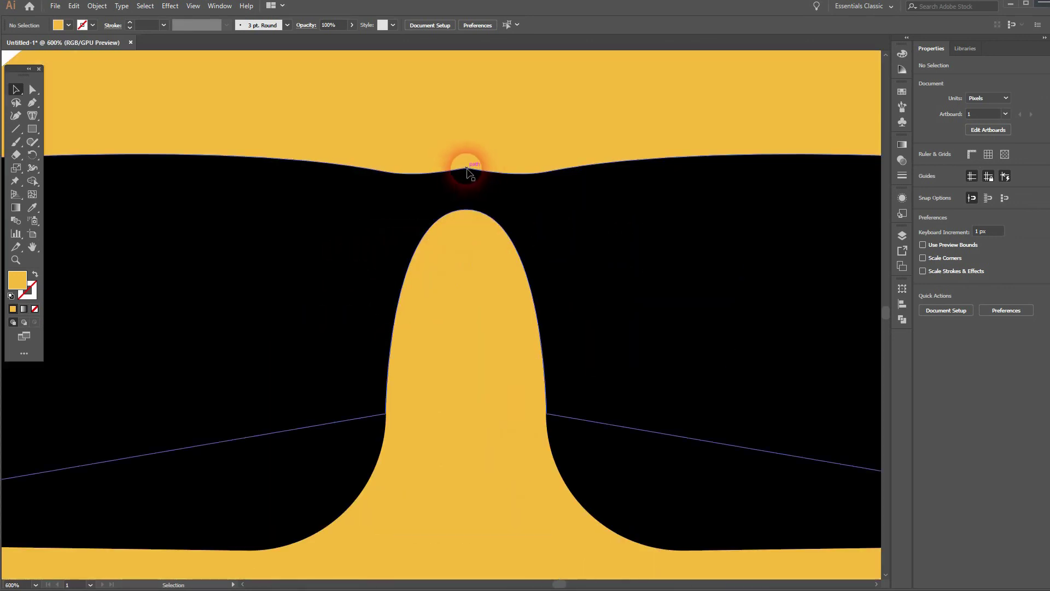
{"action": "left_click", "coordinate": [485, 196]}
Merge the left and right lens pieces with Shape Builder so the glasses have no dividing lines.
{"action": "scroll", "coordinate": [540, 372], "scroll_direction": "down", "scroll_amount": 3}
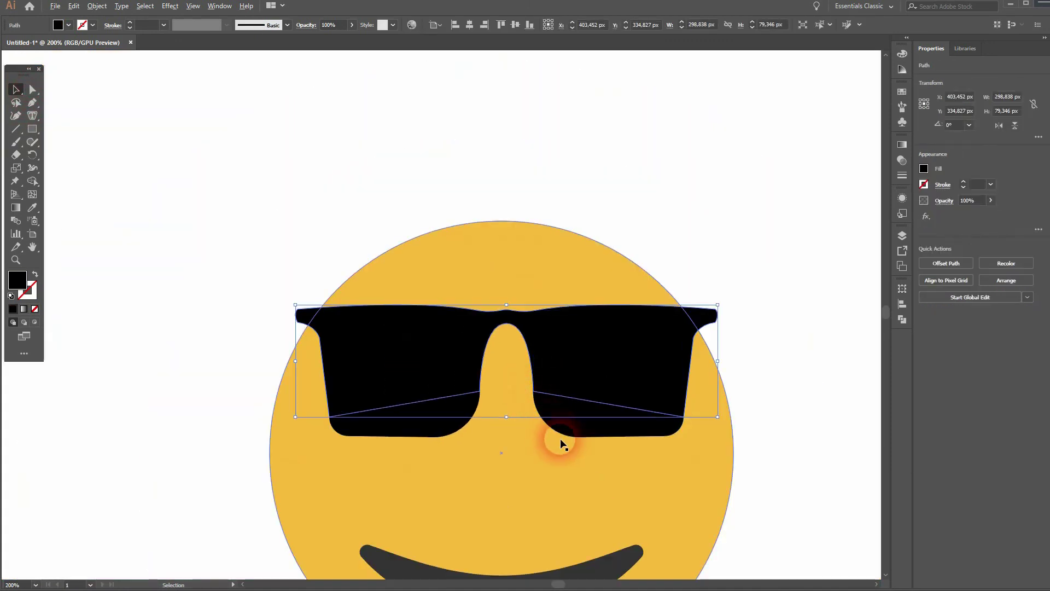
{"action": "left_click_drag", "start_coordinate": [222, 476], "coordinate": [730, 234]}
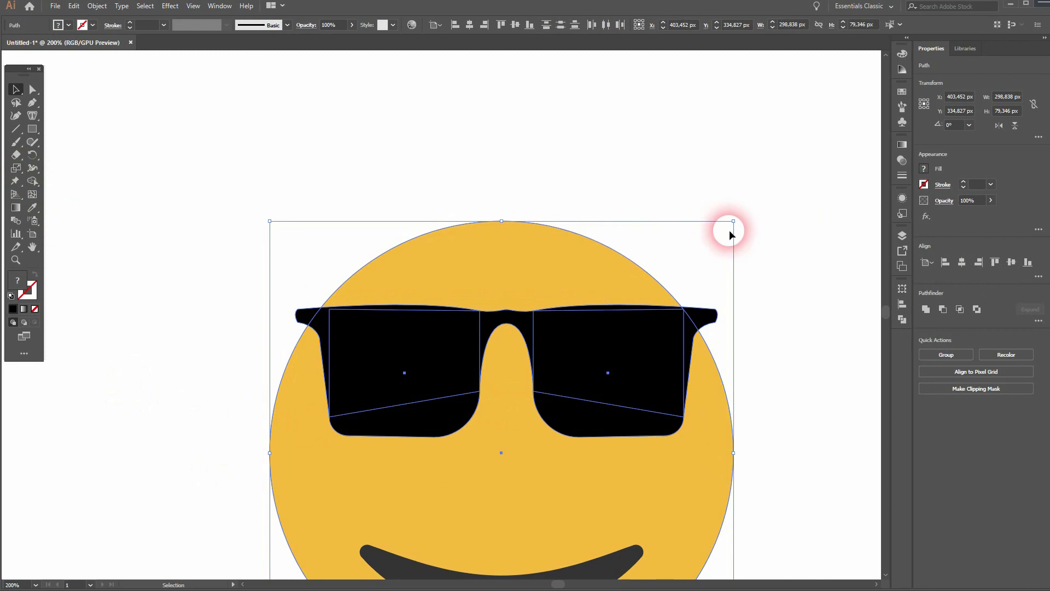
{"action": "left_click", "coordinate": [526, 254]}
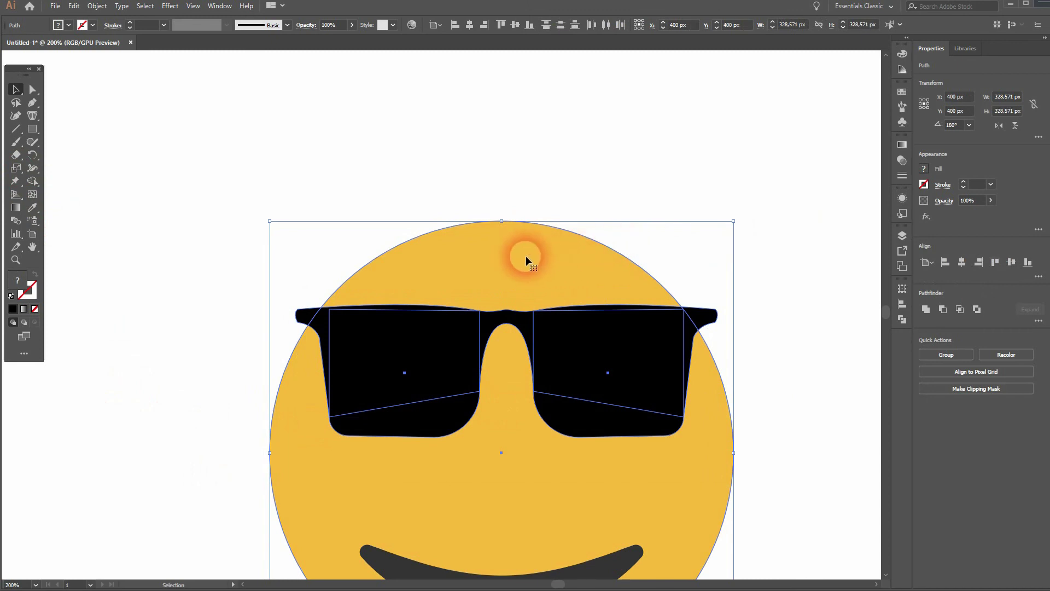
{"action": "left_click", "coordinate": [33, 181]}
{"action": "mouse_move", "coordinate": [408, 409]}
{"action": "left_mouse_down"}
{"action": "mouse_move", "coordinate": [426, 371]}
{"action": "mouse_move", "coordinate": [483, 330]}
{"action": "mouse_move", "coordinate": [438, 310]}
{"action": "mouse_move", "coordinate": [353, 350]}
{"action": "left_mouse_up"}
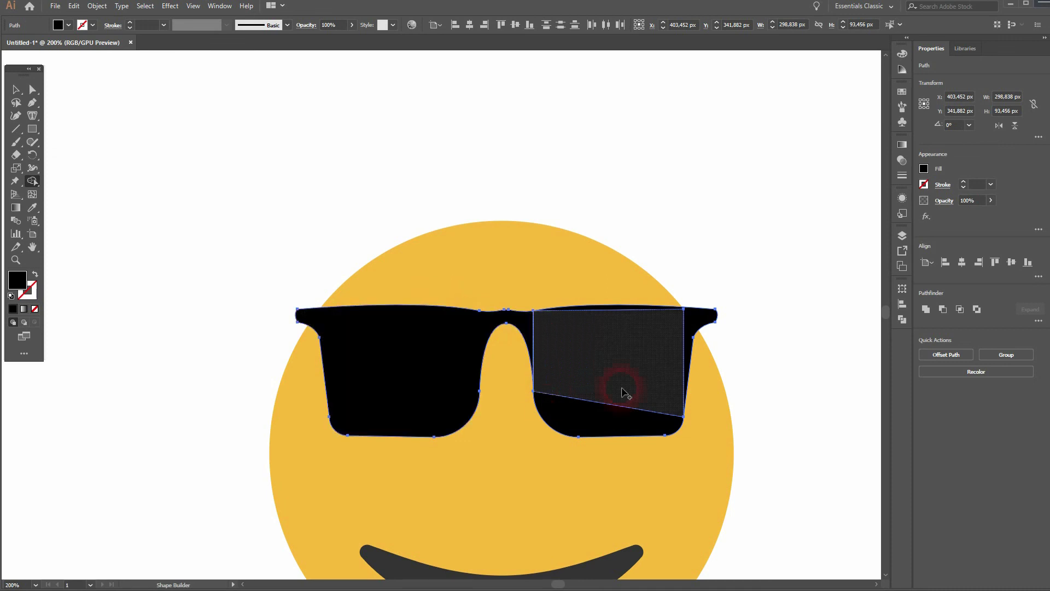
{"action": "mouse_move", "coordinate": [620, 387]}
{"action": "left_mouse_down"}
{"action": "mouse_move", "coordinate": [644, 367]}
{"action": "mouse_move", "coordinate": [620, 418]}
{"action": "mouse_move", "coordinate": [524, 323]}
{"action": "mouse_move", "coordinate": [614, 329]}
{"action": "mouse_move", "coordinate": [639, 312]}
{"action": "left_mouse_up"}
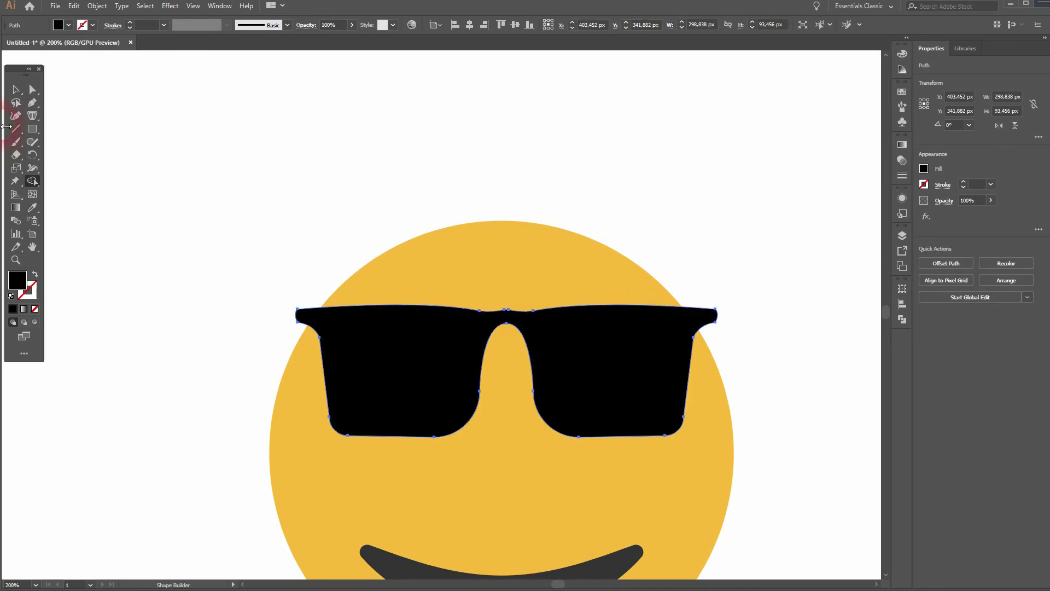
{"action": "left_click", "coordinate": [17, 90]}
{"action": "key", "text": "ctrl+0"}
{"action": "left_click", "coordinate": [322, 354]}
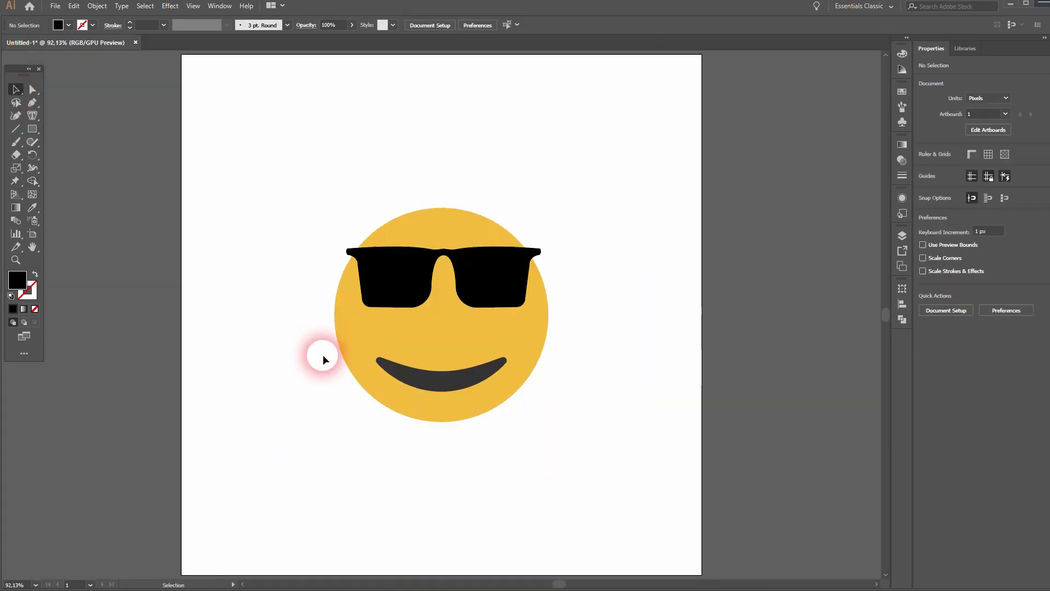
Fill the sunglasses with a dark charcoal grey swatch.
{"action": "left_click", "coordinate": [495, 288]}
{"action": "left_click", "coordinate": [69, 25]}
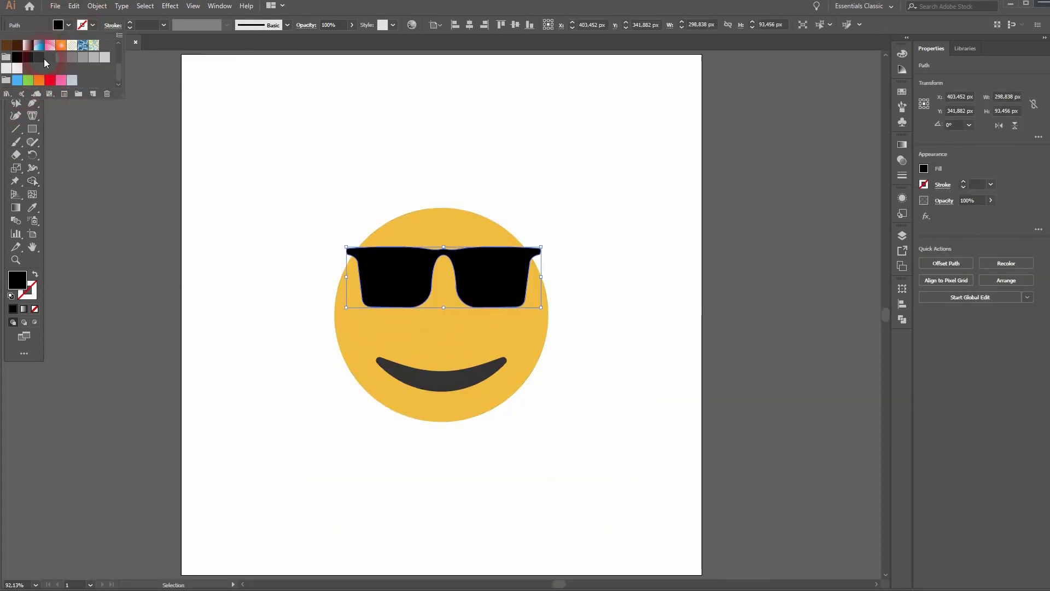
{"action": "left_click", "coordinate": [29, 57]}
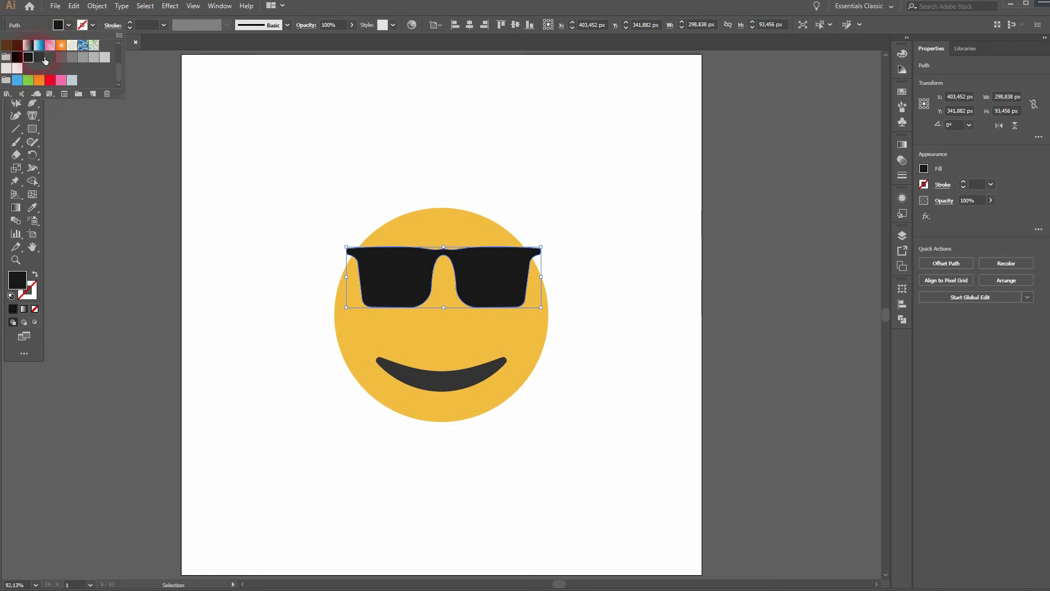
{"action": "left_click", "coordinate": [44, 56]}
{"action": "left_click", "coordinate": [510, 408]}
Give the smile a dark grey stroke.
{"action": "left_click", "coordinate": [471, 388]}
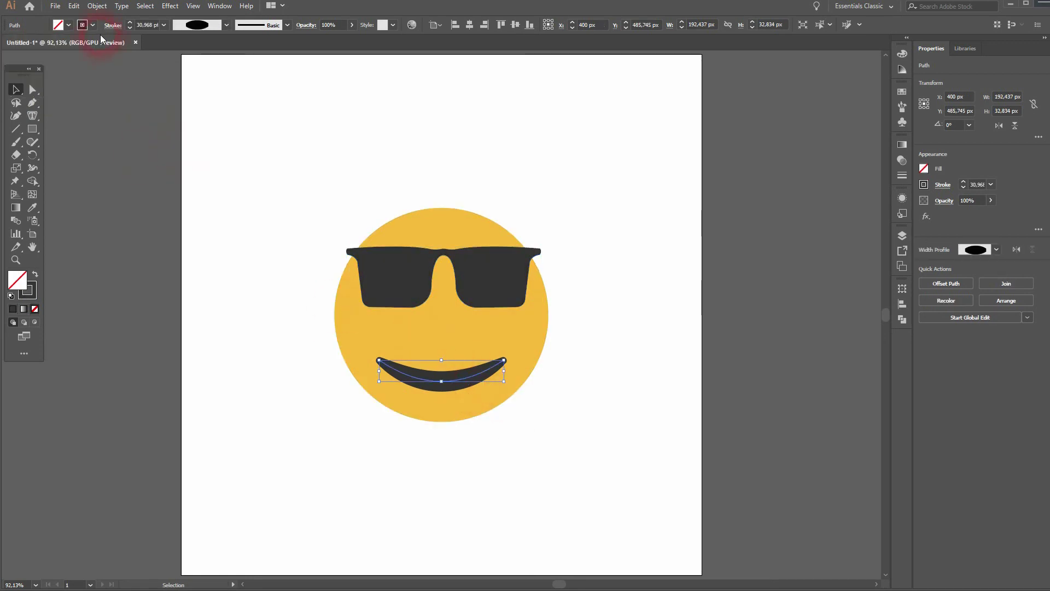
{"action": "left_click", "coordinate": [94, 25]}
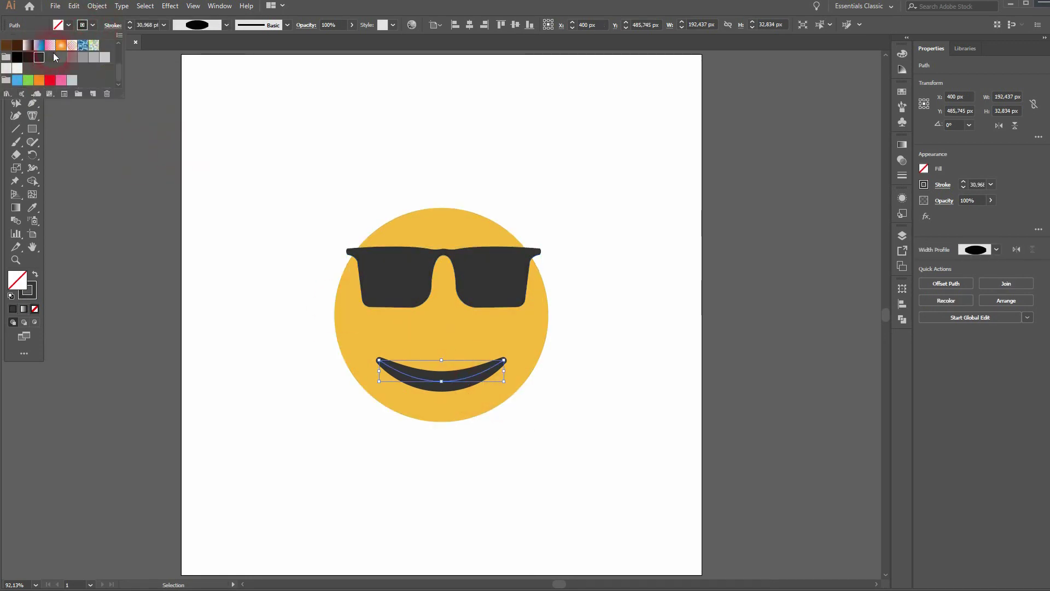
{"action": "left_click", "coordinate": [53, 58]}
{"action": "left_click", "coordinate": [260, 377]}
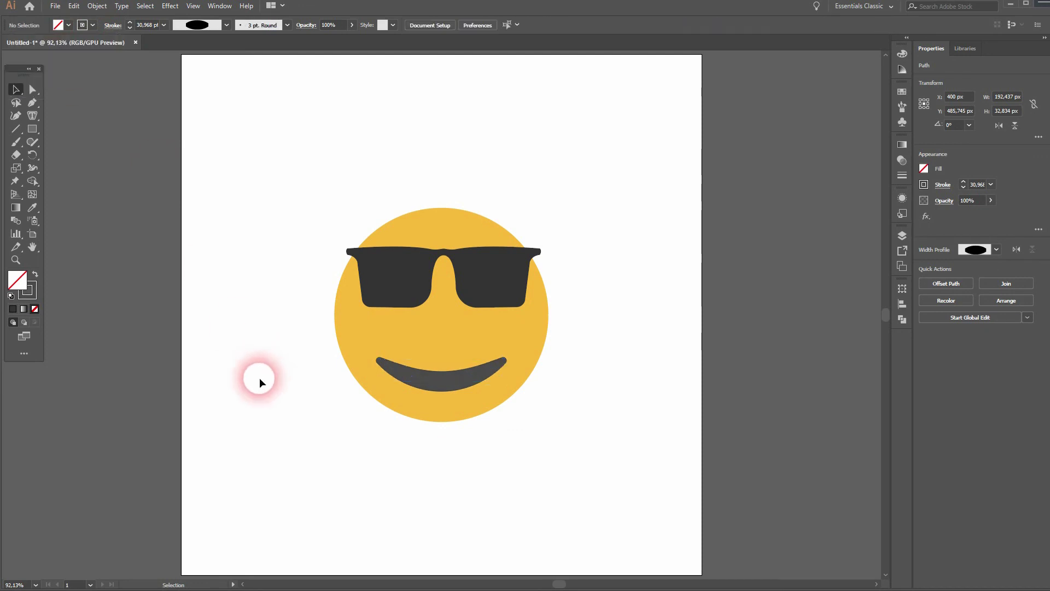